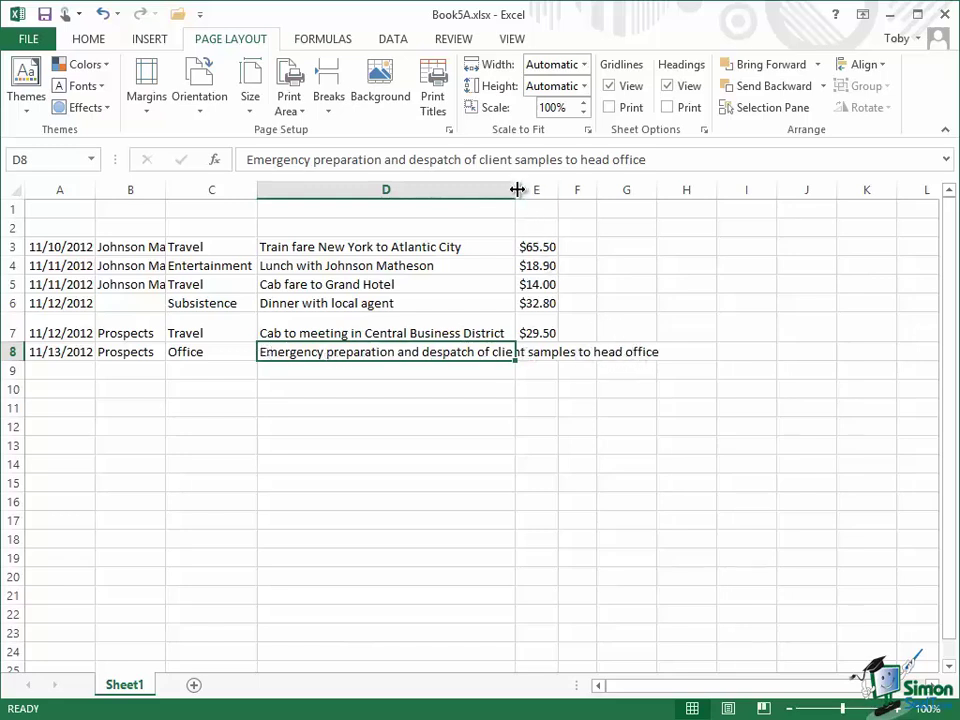
Widen column D to about 62.43 so the full Emergency preparation description in D8 fits.
drag(517, 189, 674, 189)
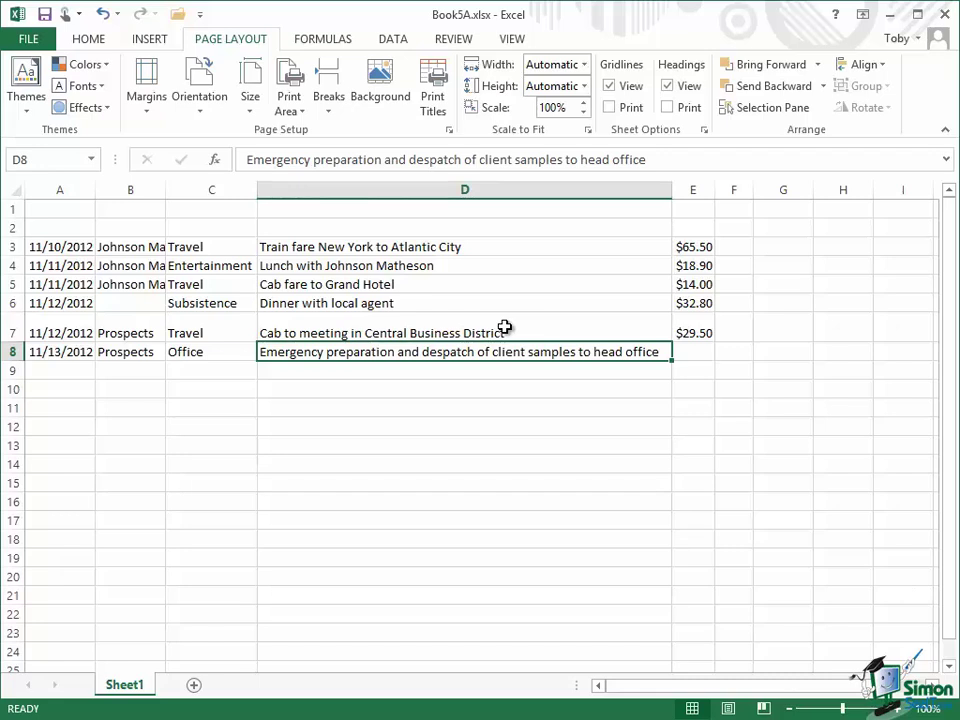
Turn on Wrap text for the whole of column D through Format Cells.
click(435, 187)
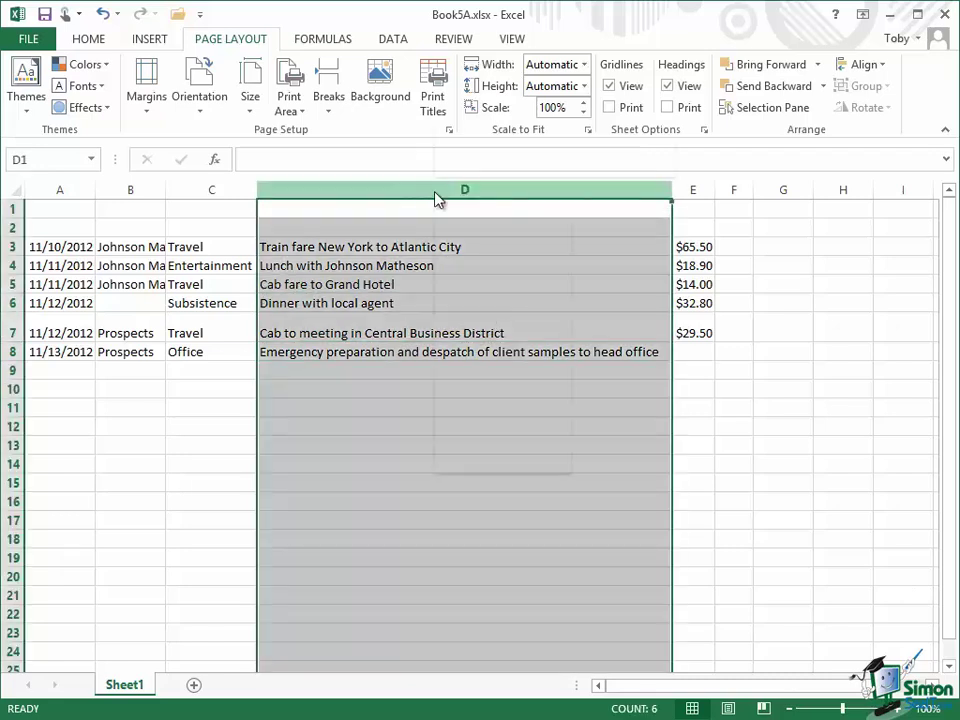
right_click(436, 197)
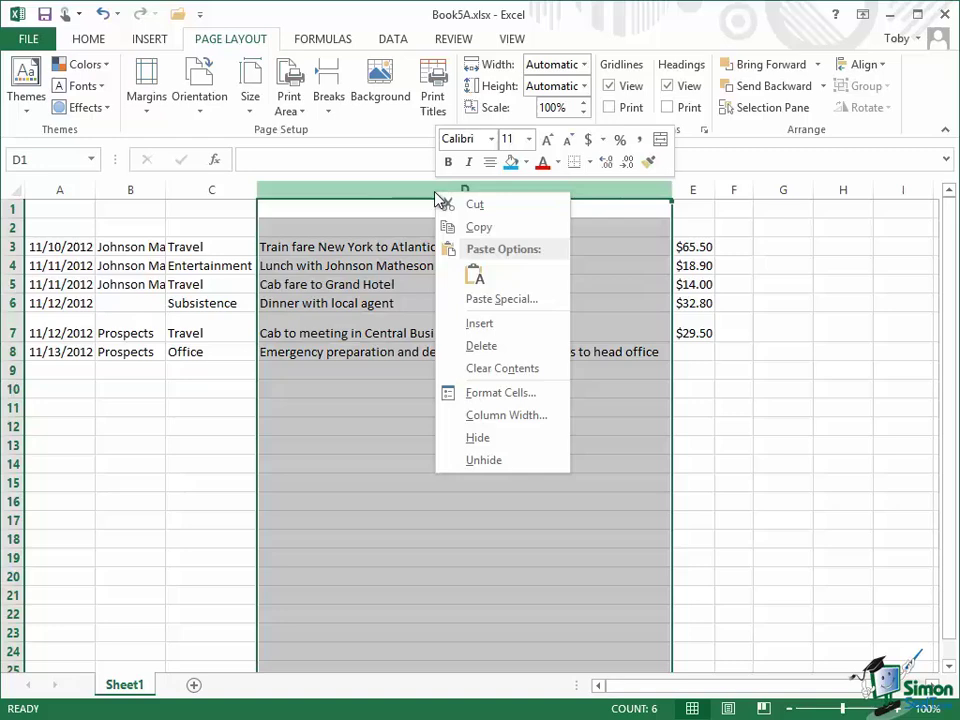
click(495, 394)
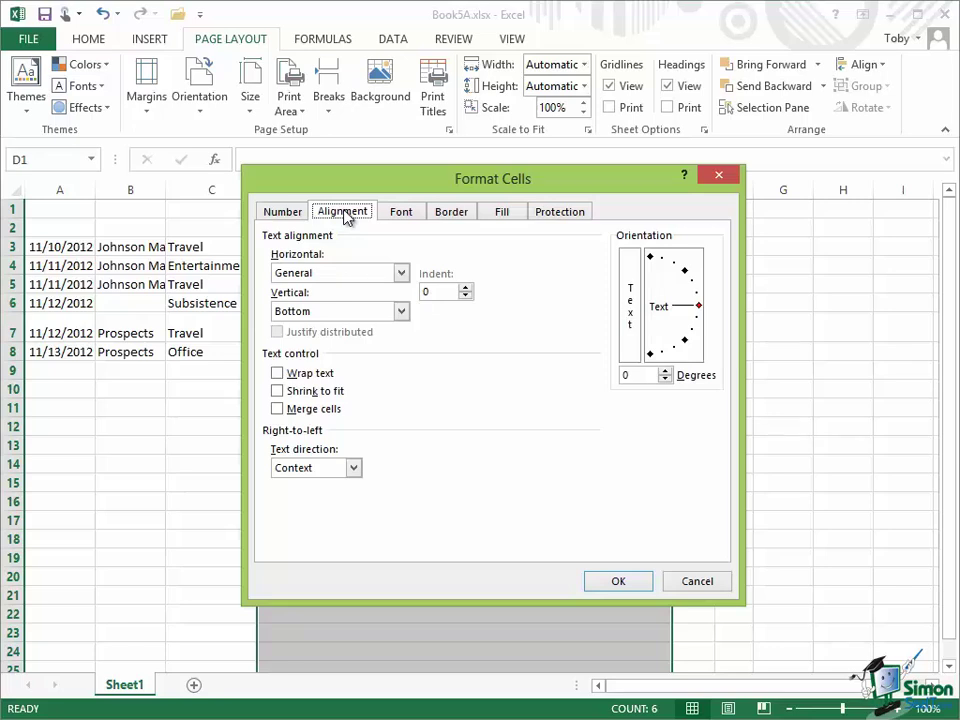
click(278, 374)
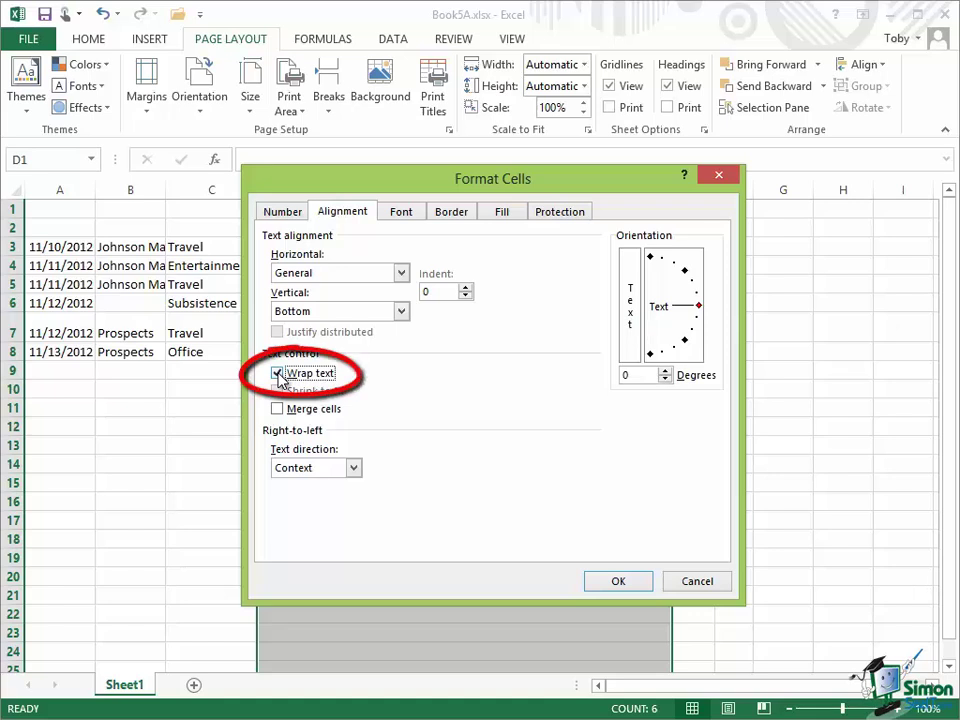
click(621, 583)
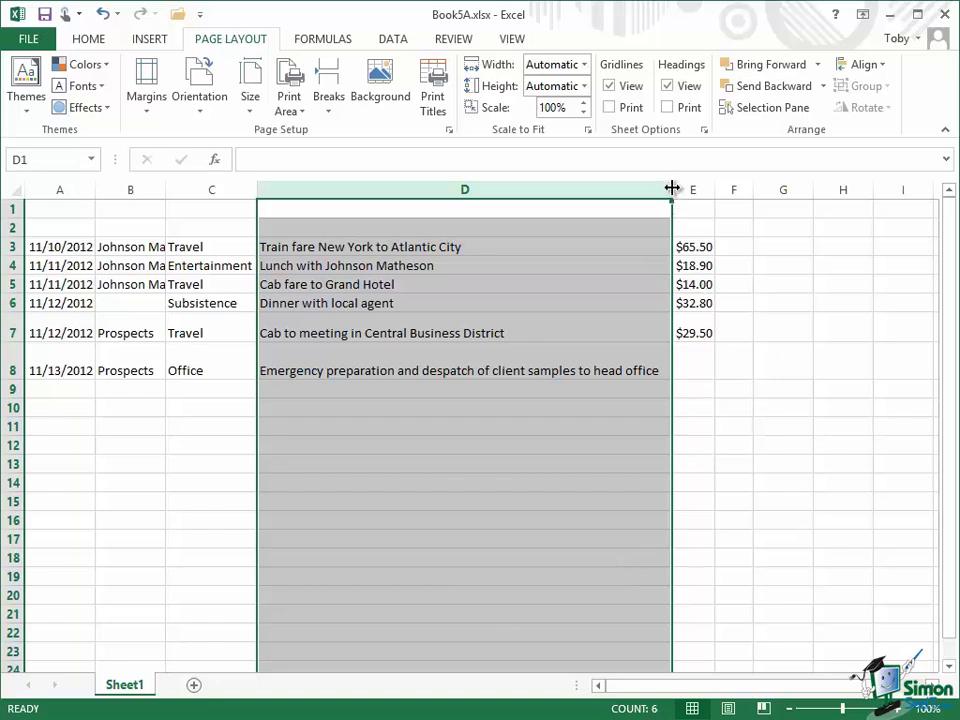
Narrow column D to about 49.71 so the row 7 and 8 descriptions wrap onto two lines.
drag(672, 188, 488, 193)
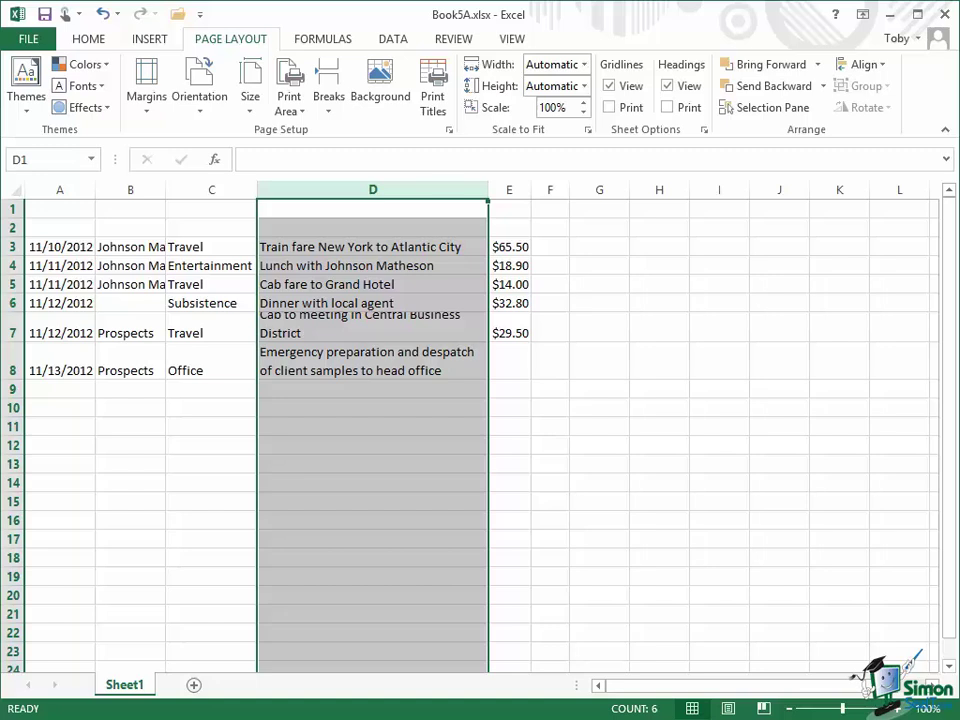
Turn off Wrap text for cell D8 only, so its description runs on one line.
click(343, 357)
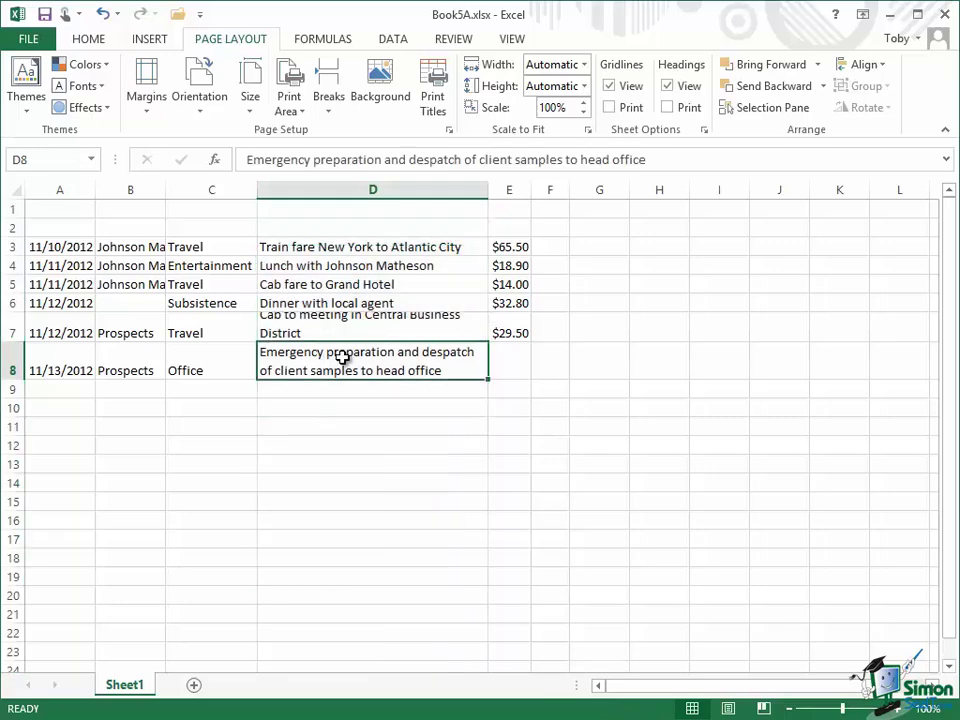
right_click(343, 357)
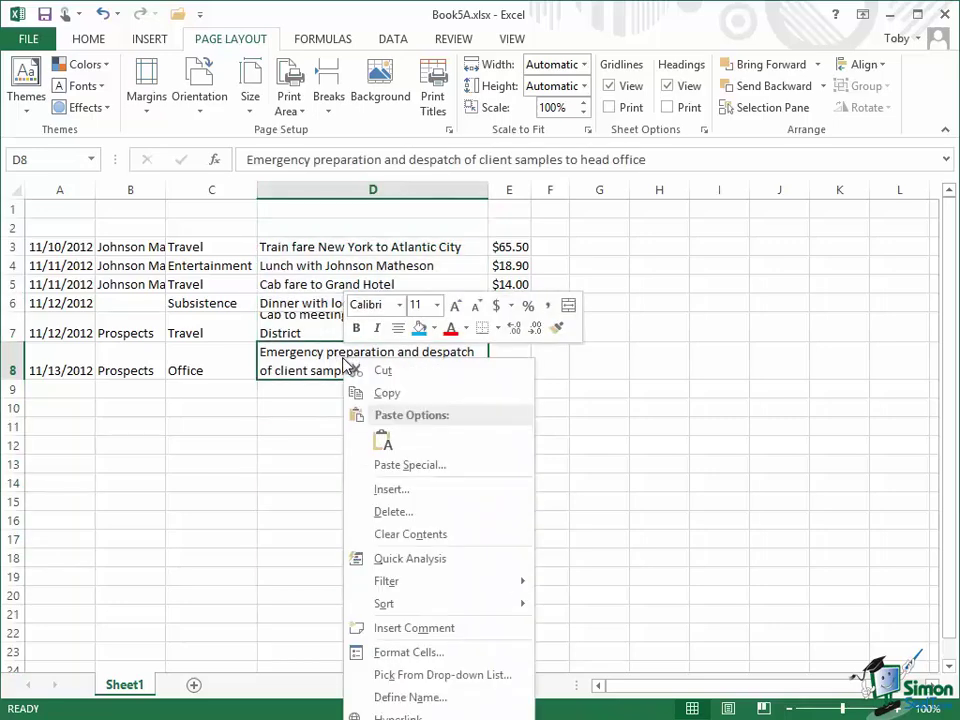
click(360, 652)
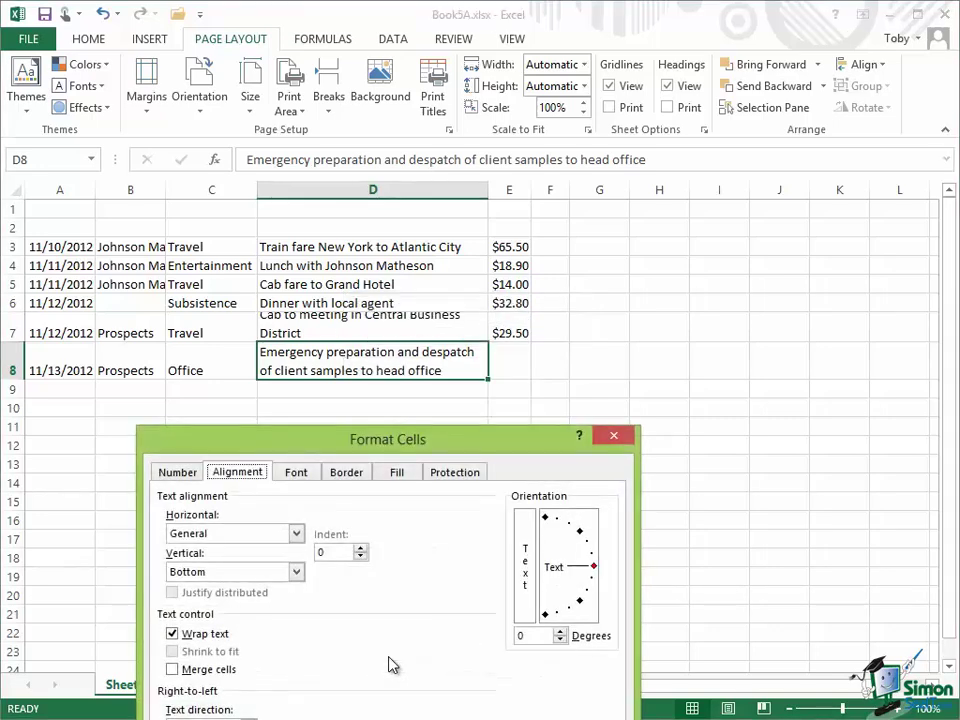
click(174, 635)
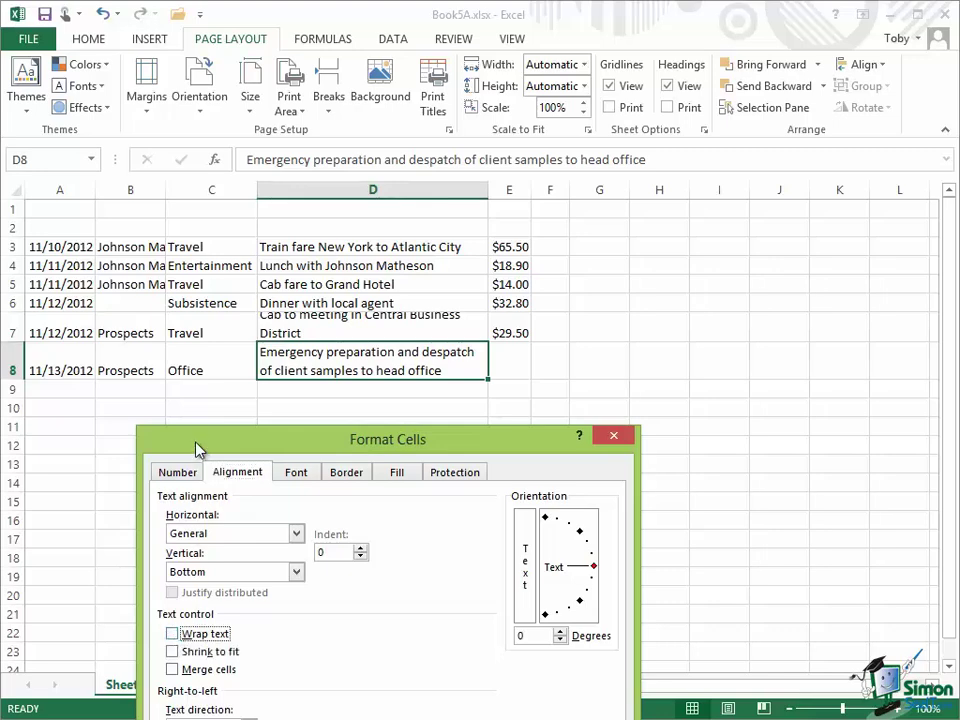
drag(197, 449, 488, 144)
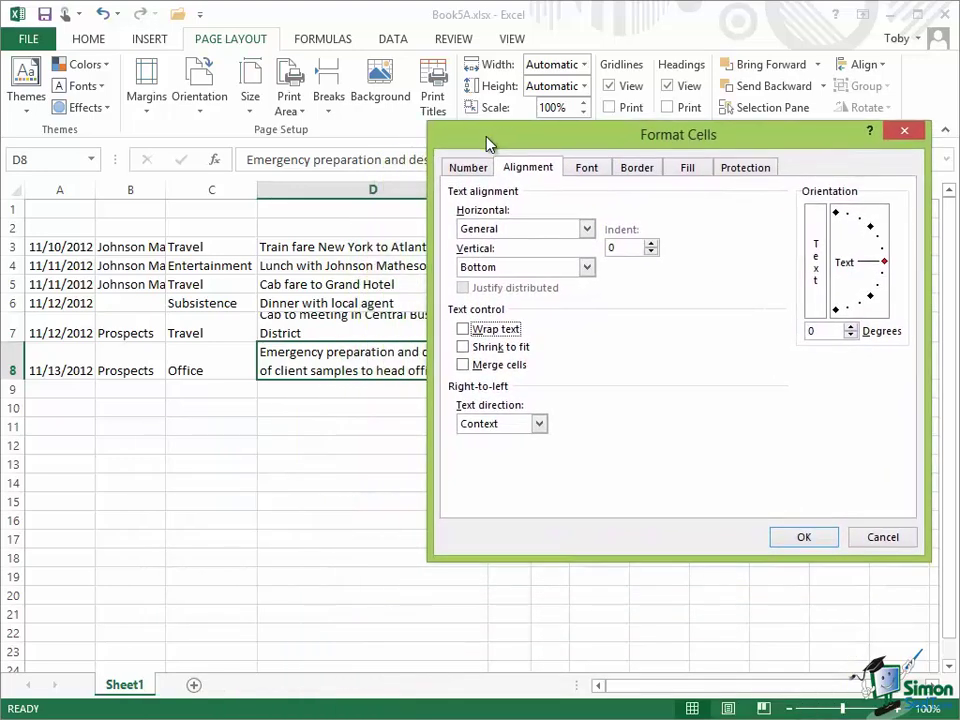
click(806, 538)
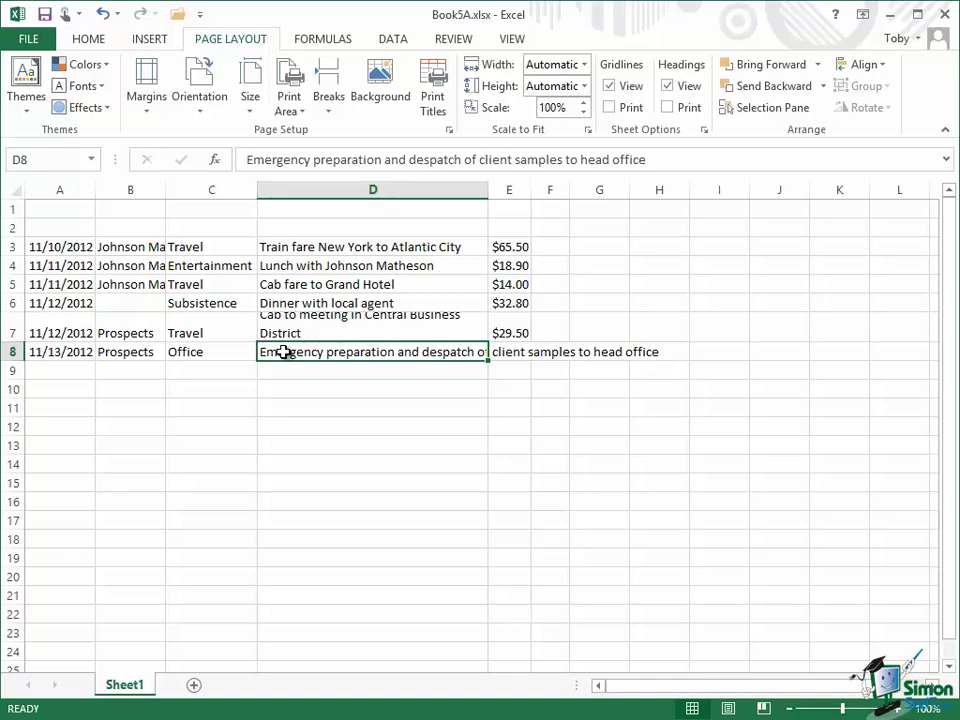
Re-enable Wrap text across all of column D in Format Cells.
click(328, 189)
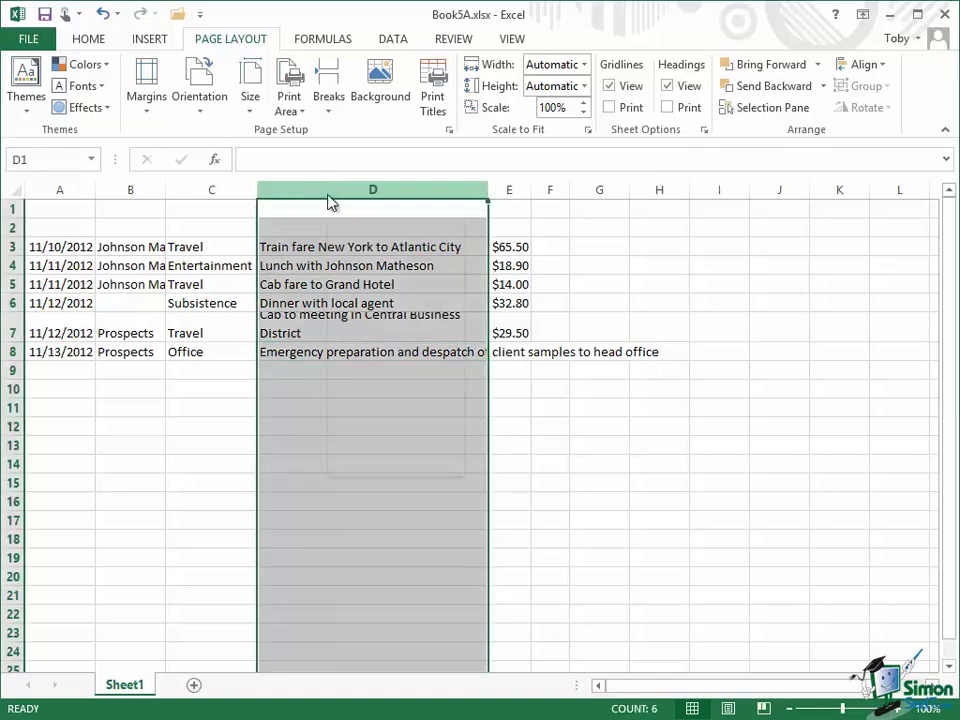
right_click(329, 193)
click(376, 398)
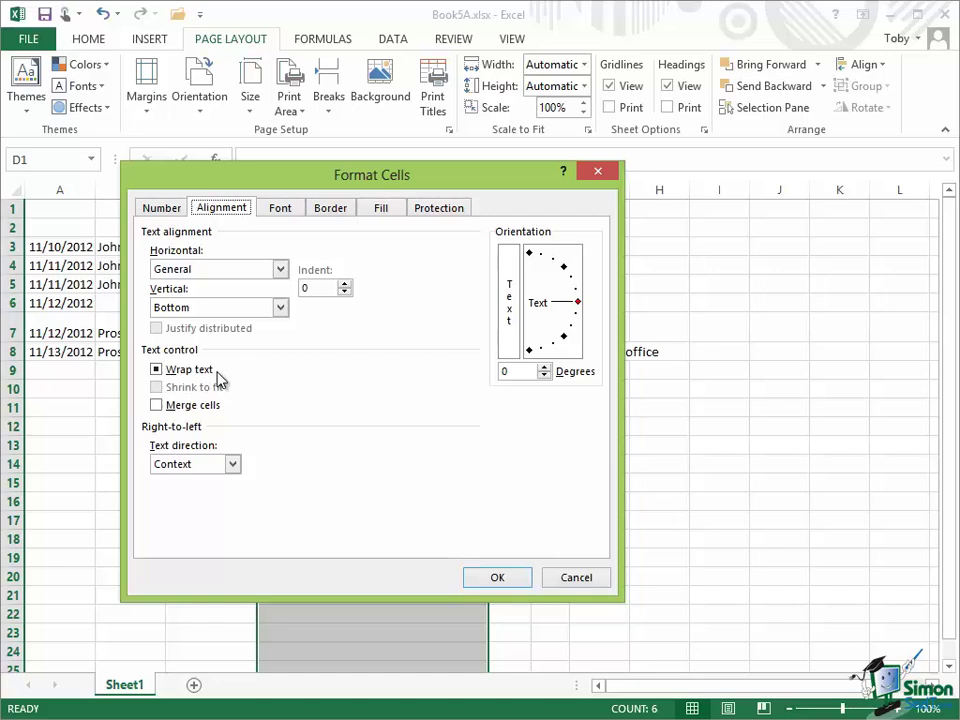
click(158, 370)
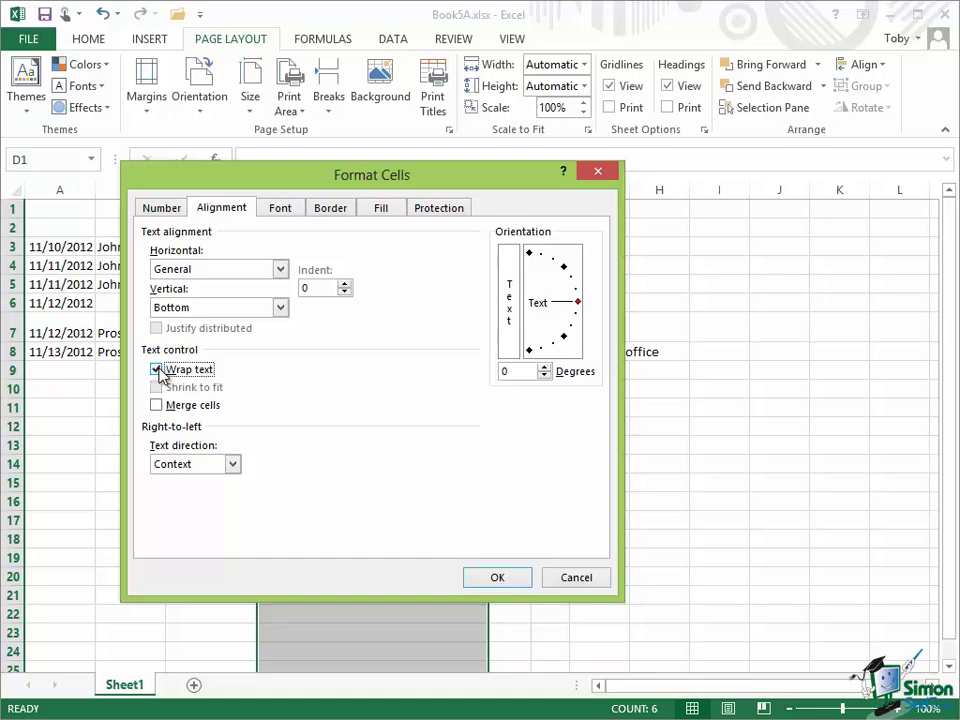
click(497, 575)
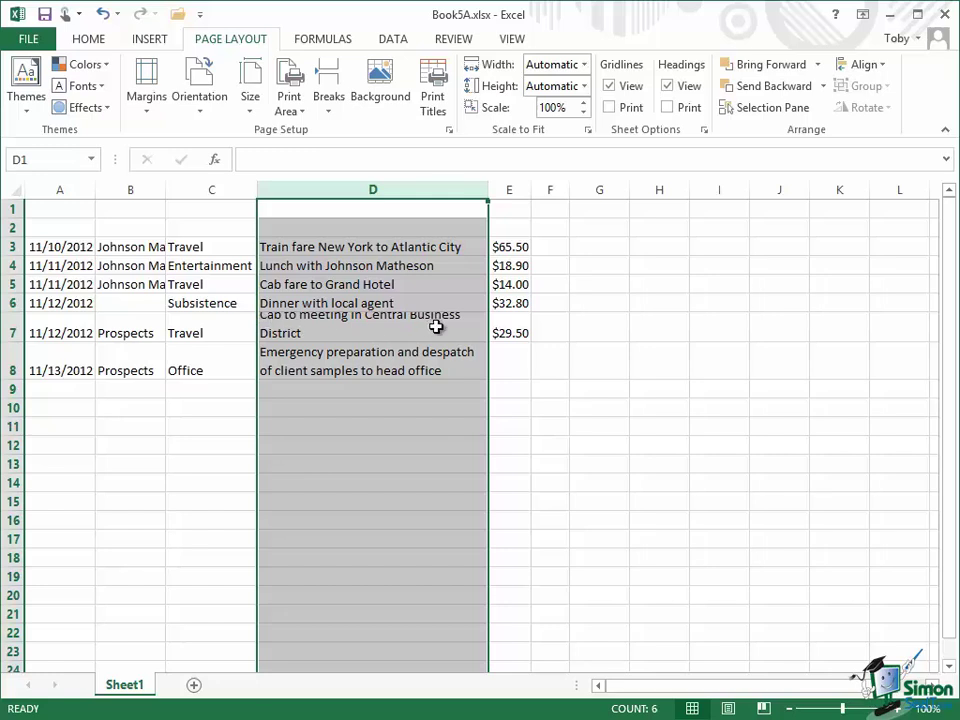
AutoFit row 7's height so its two-line Central Business District description shows in full.
click(8, 327)
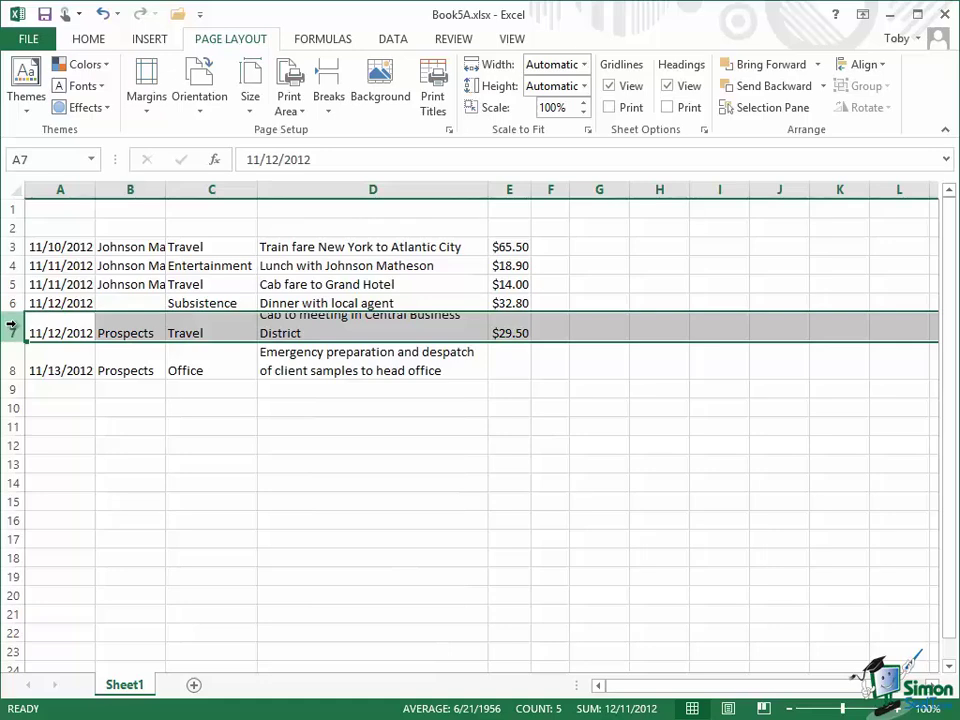
click(93, 41)
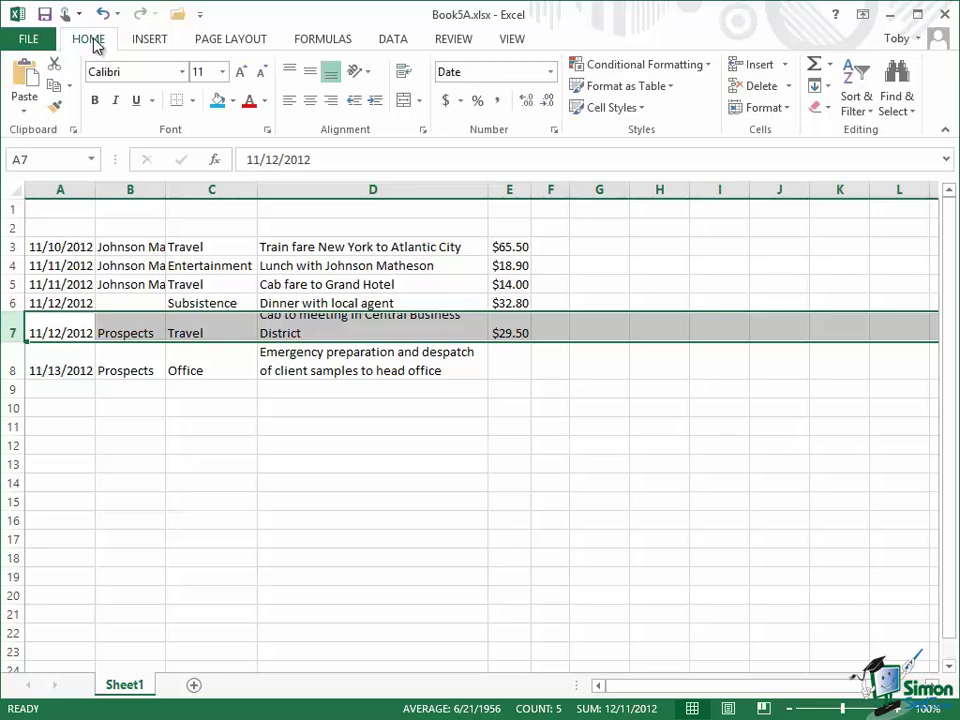
click(792, 112)
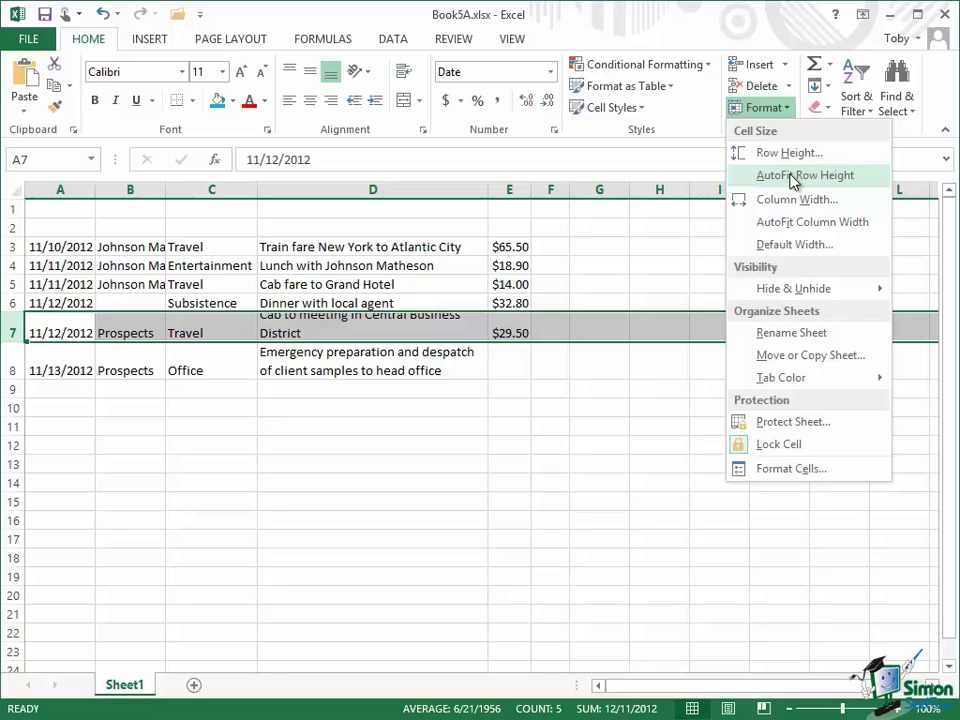
click(792, 178)
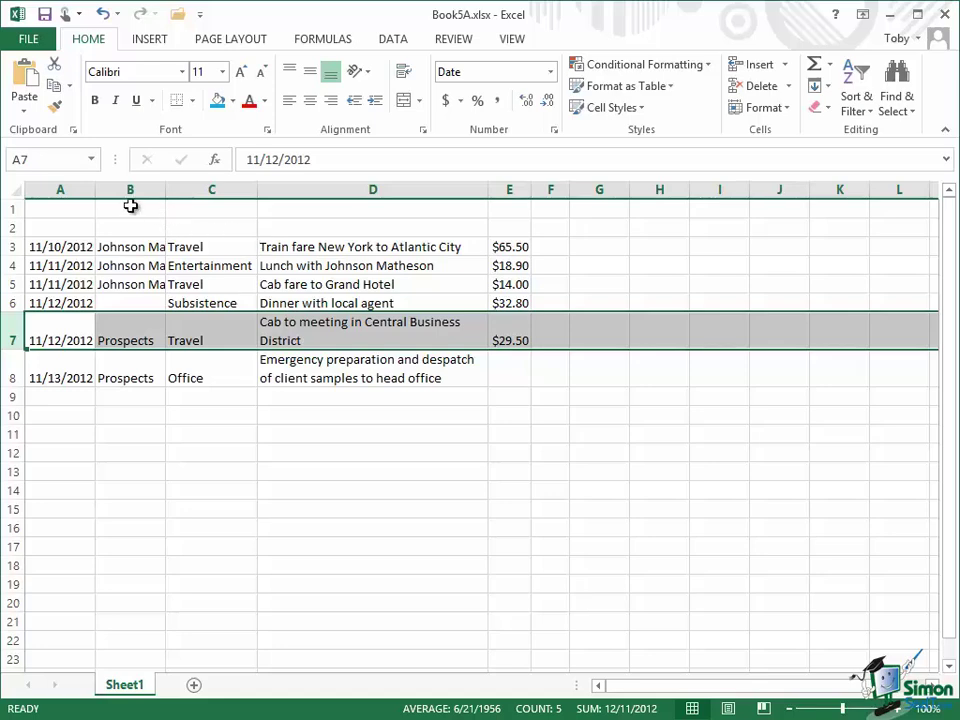
click(57, 190)
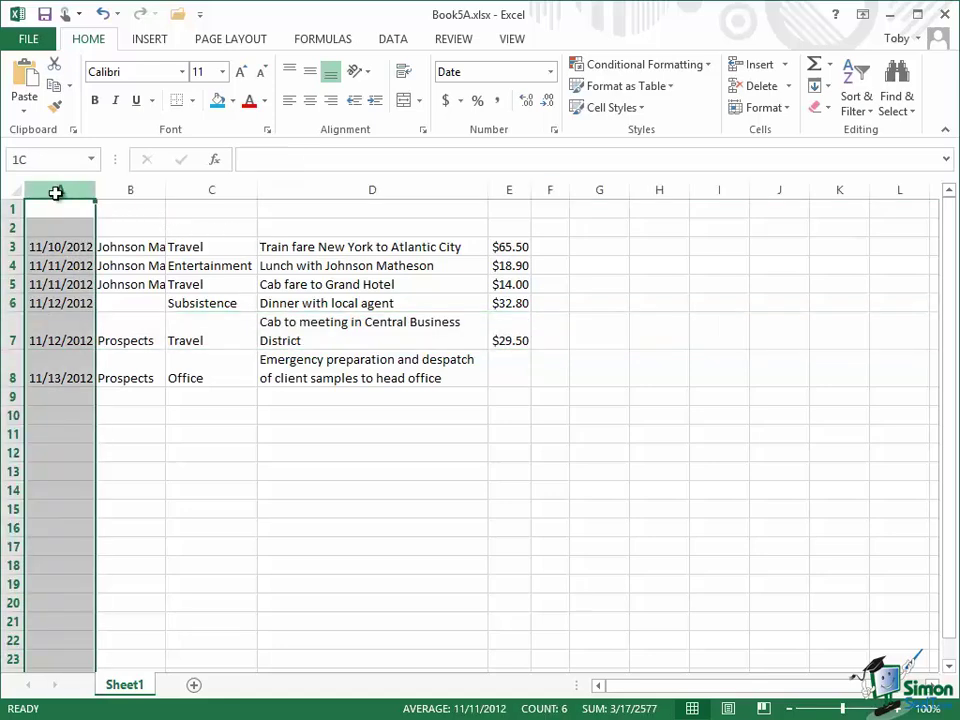
drag(56, 193, 506, 190)
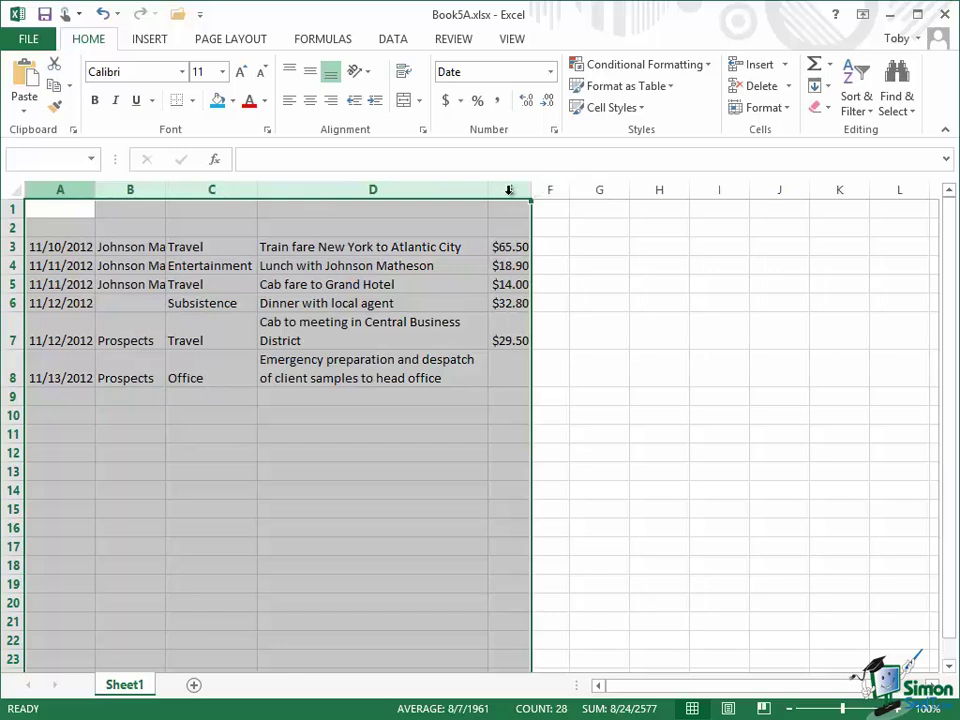
click(791, 110)
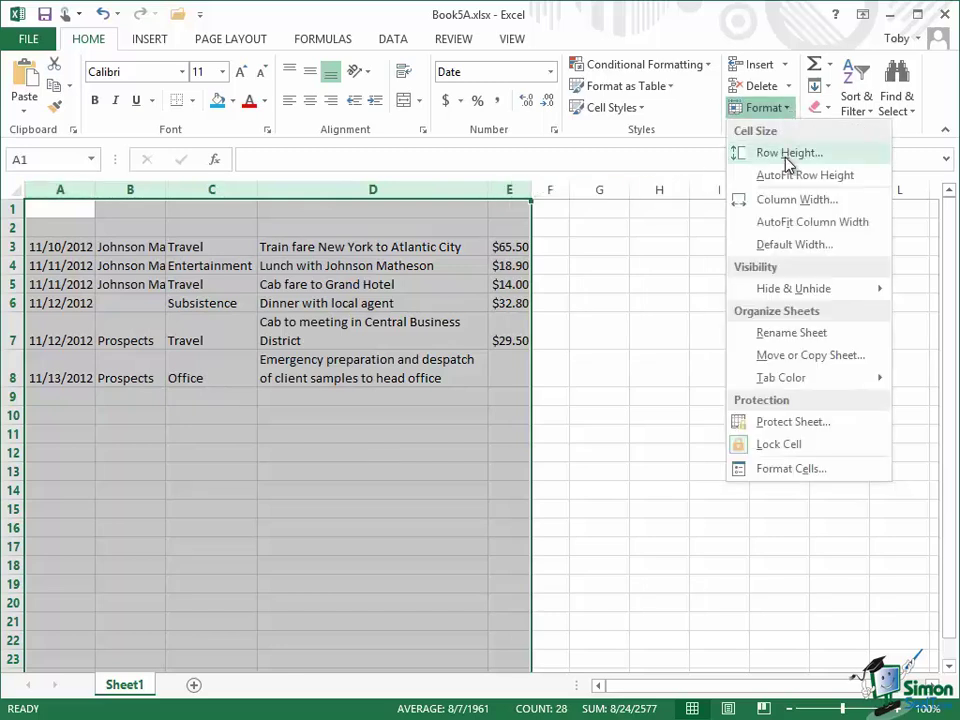
click(783, 222)
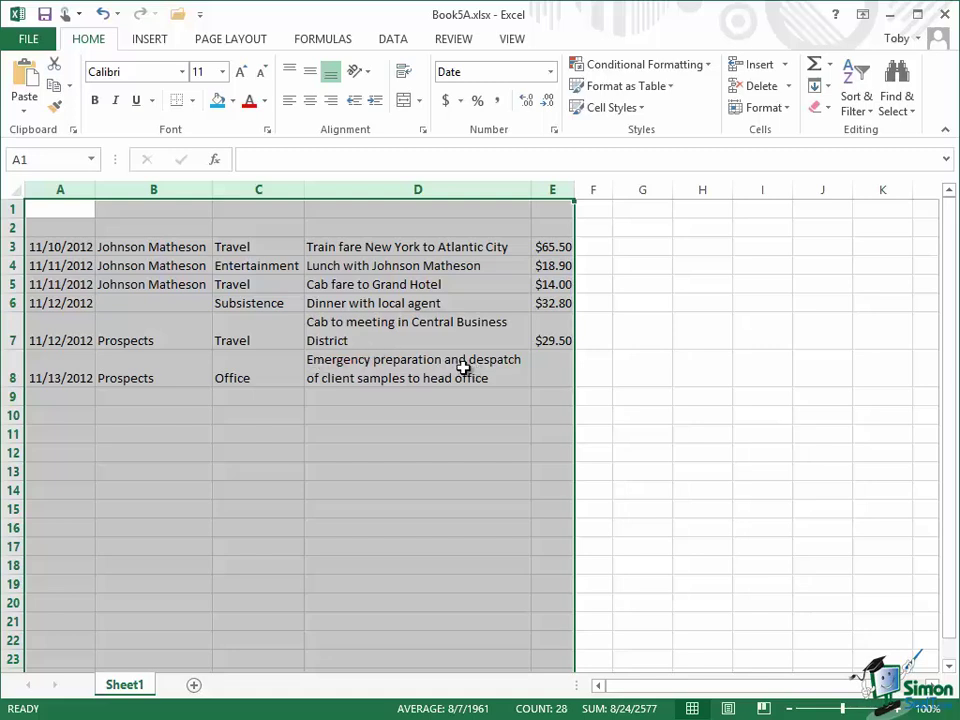
click(59, 209)
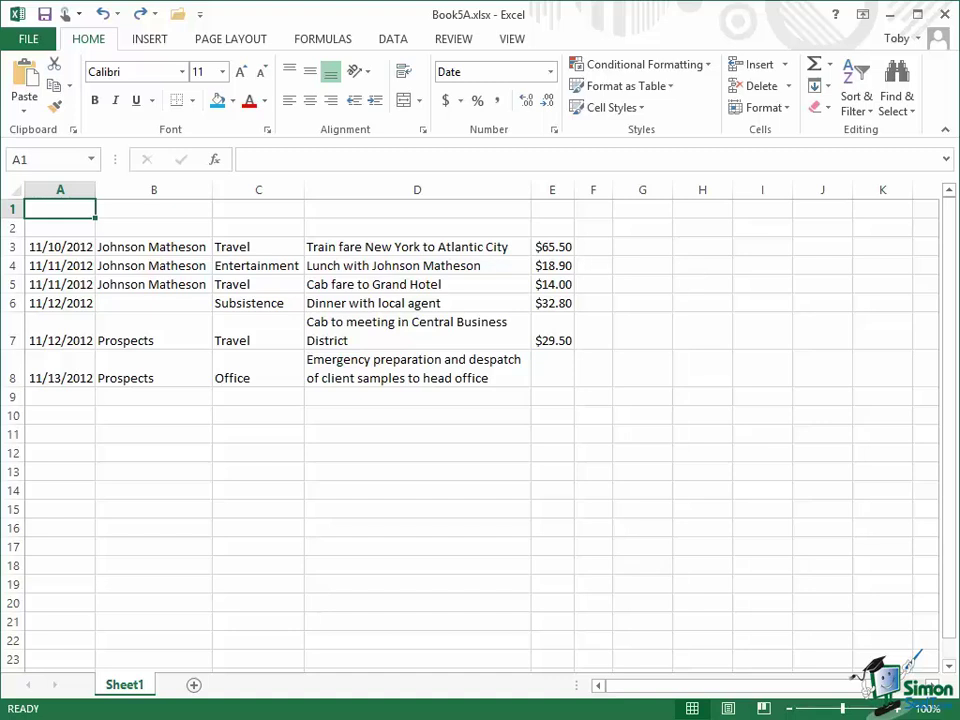
click(6, 322)
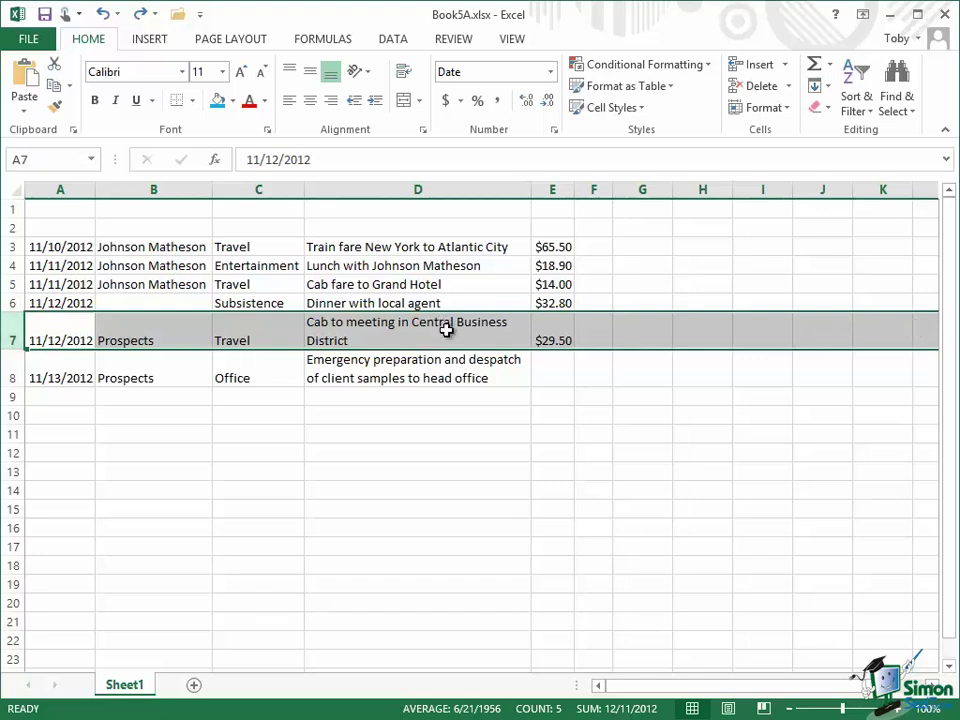
Top-align the $29.50 amount in cell E7.
click(556, 331)
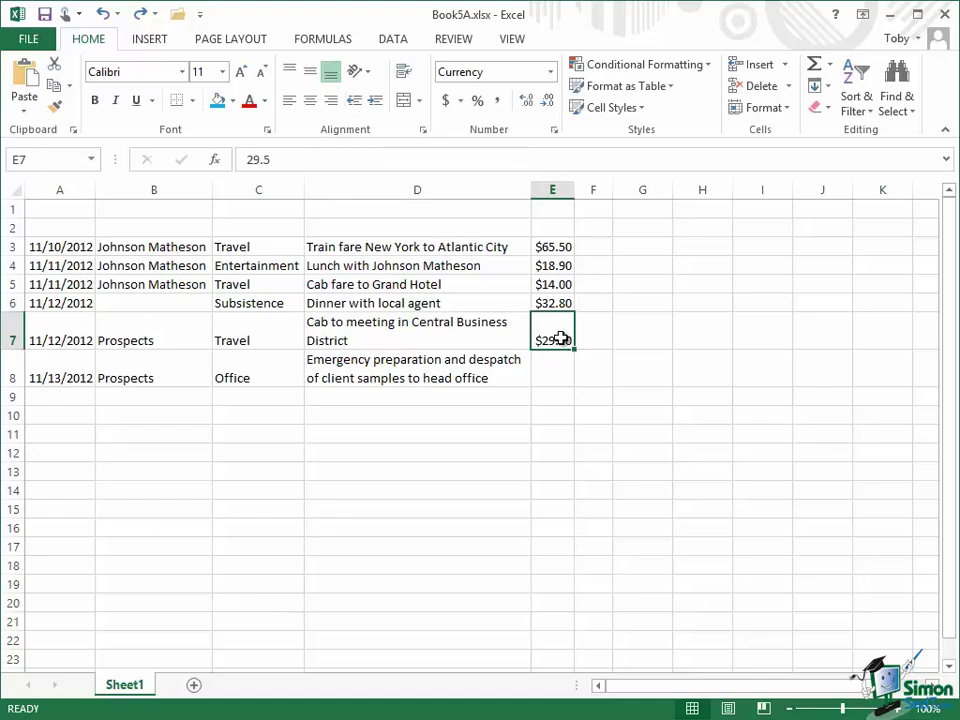
click(291, 70)
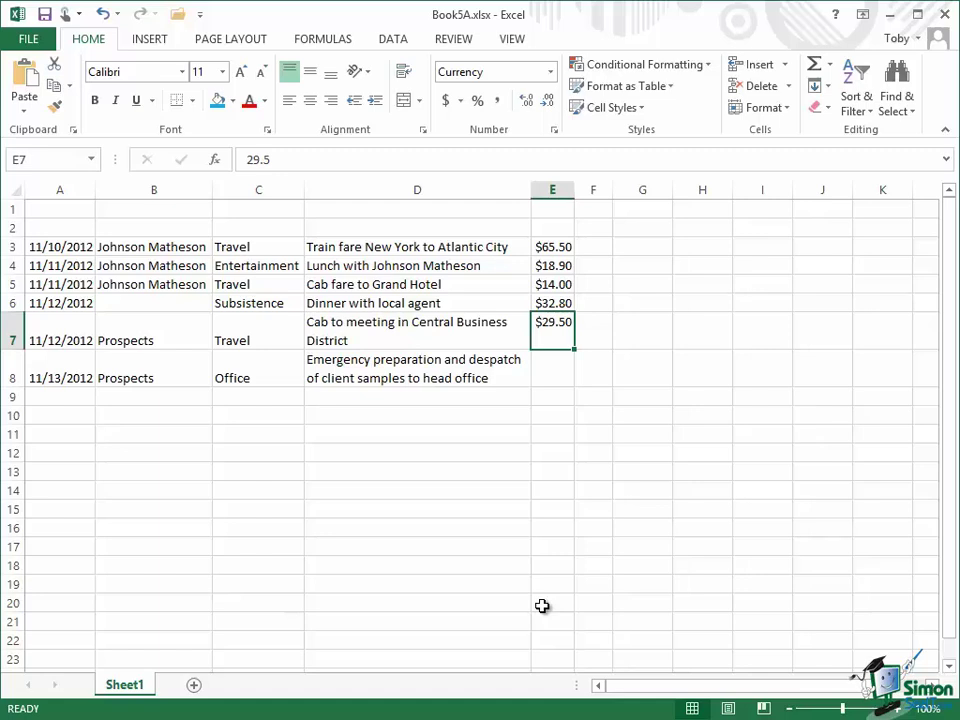
click(10, 336)
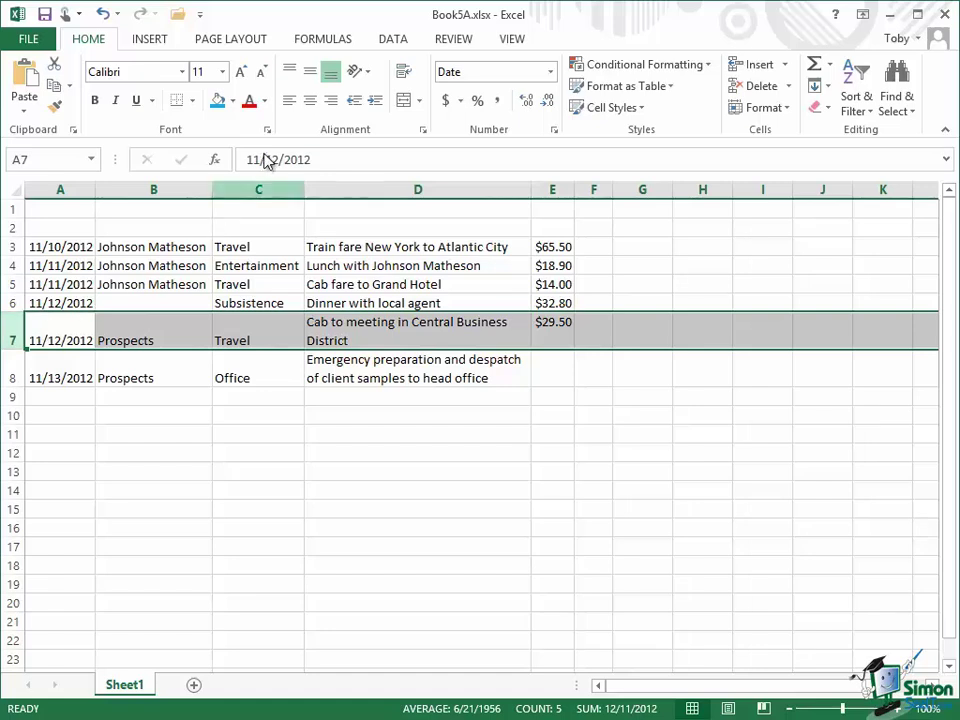
Vertically centre all of row 7's entries with Middle Align.
click(311, 73)
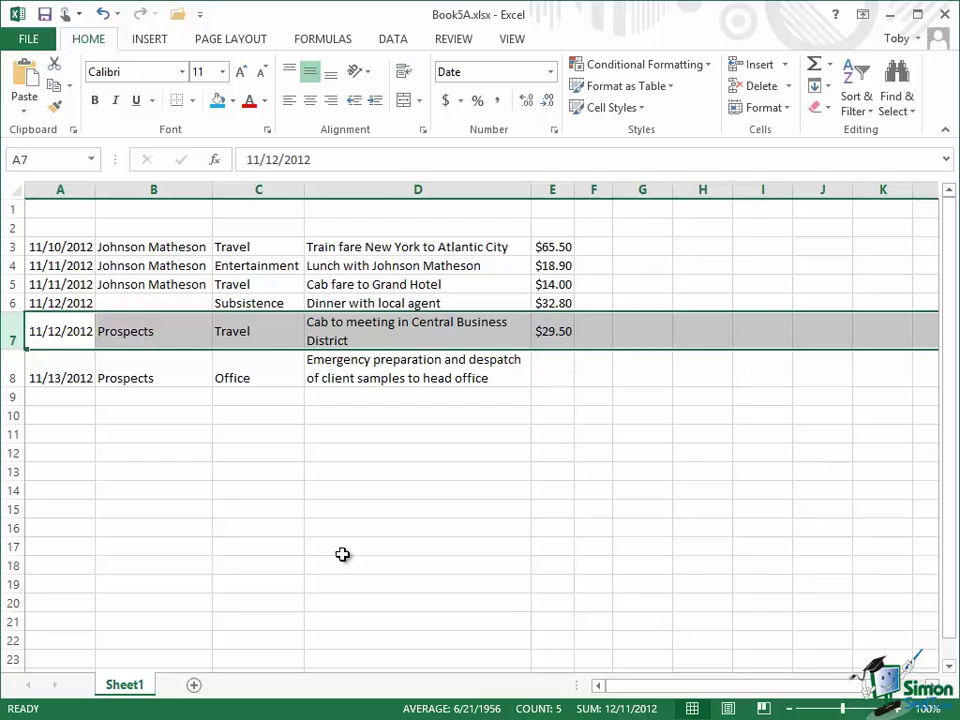
click(424, 131)
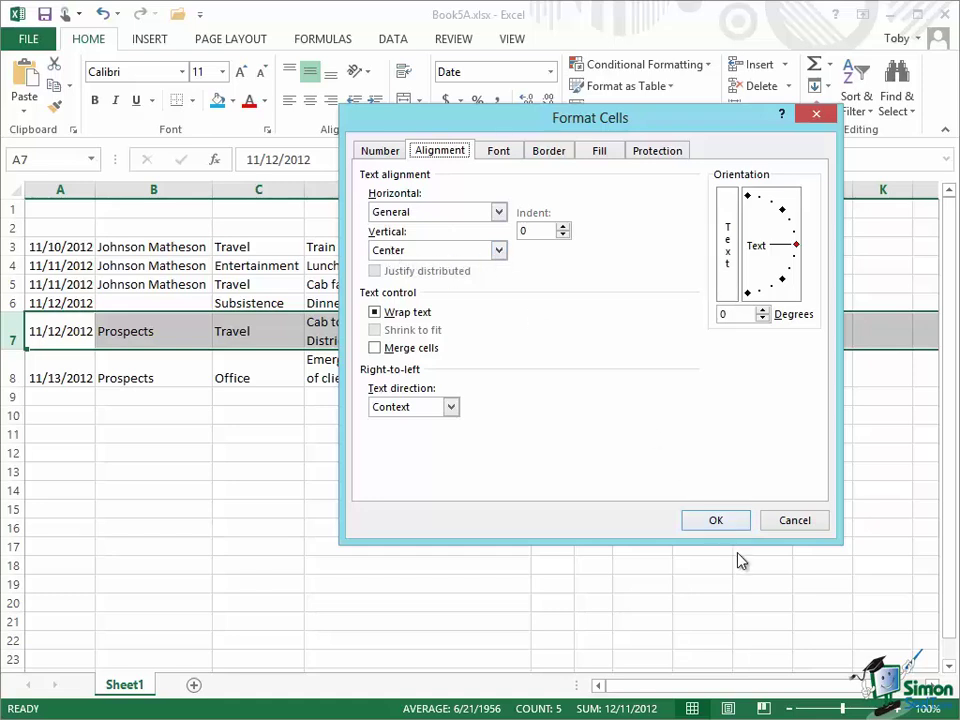
click(782, 520)
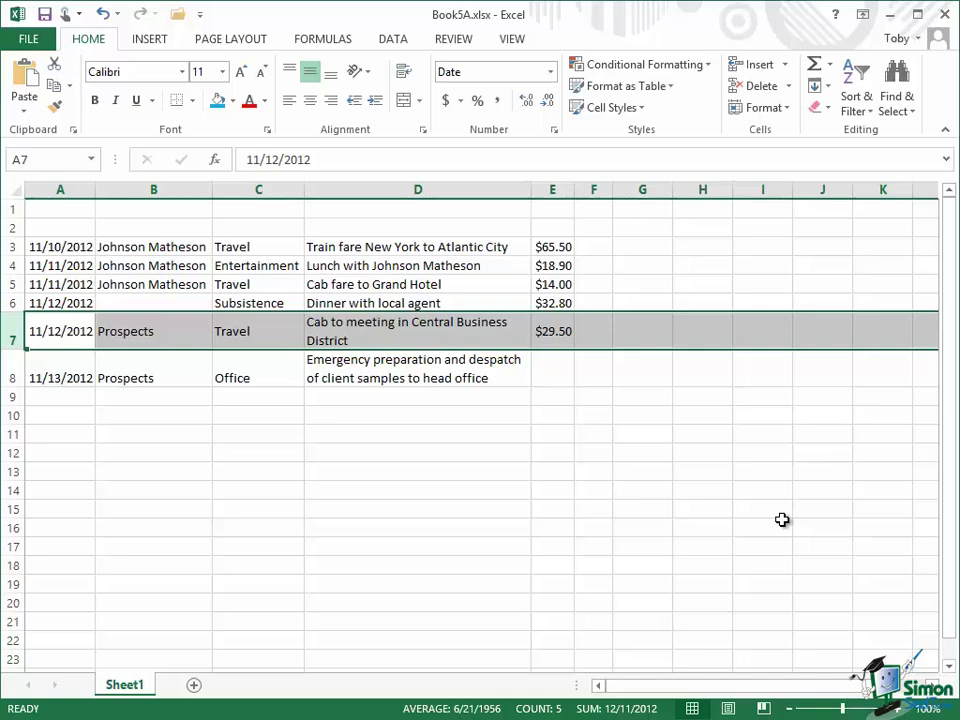
Set Vertical alignment to Center for the entire worksheet in Format Cells.
click(12, 190)
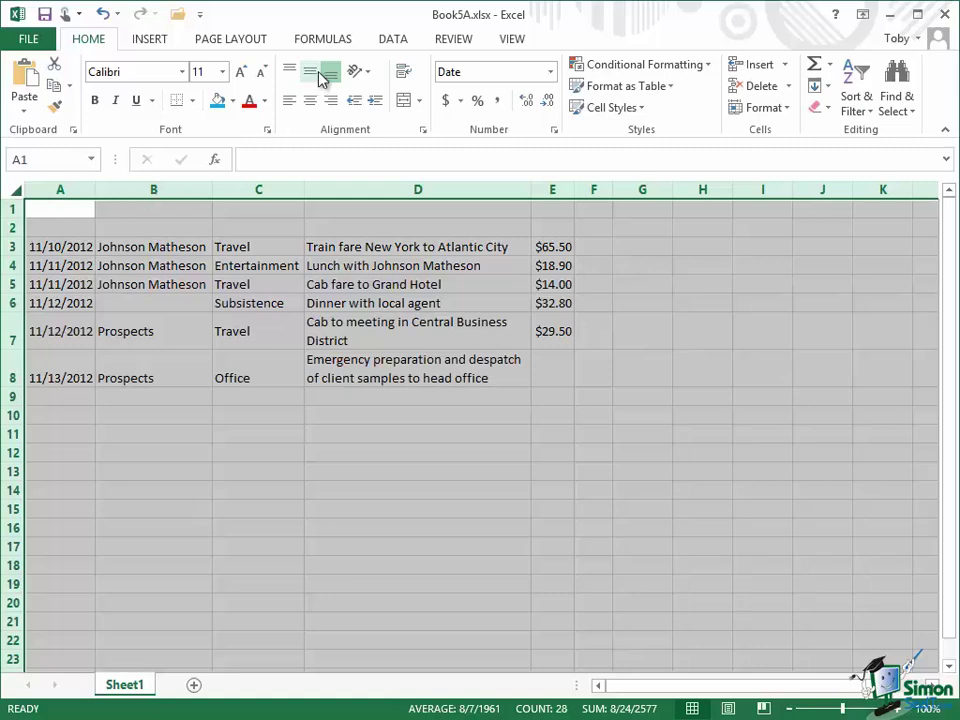
click(424, 132)
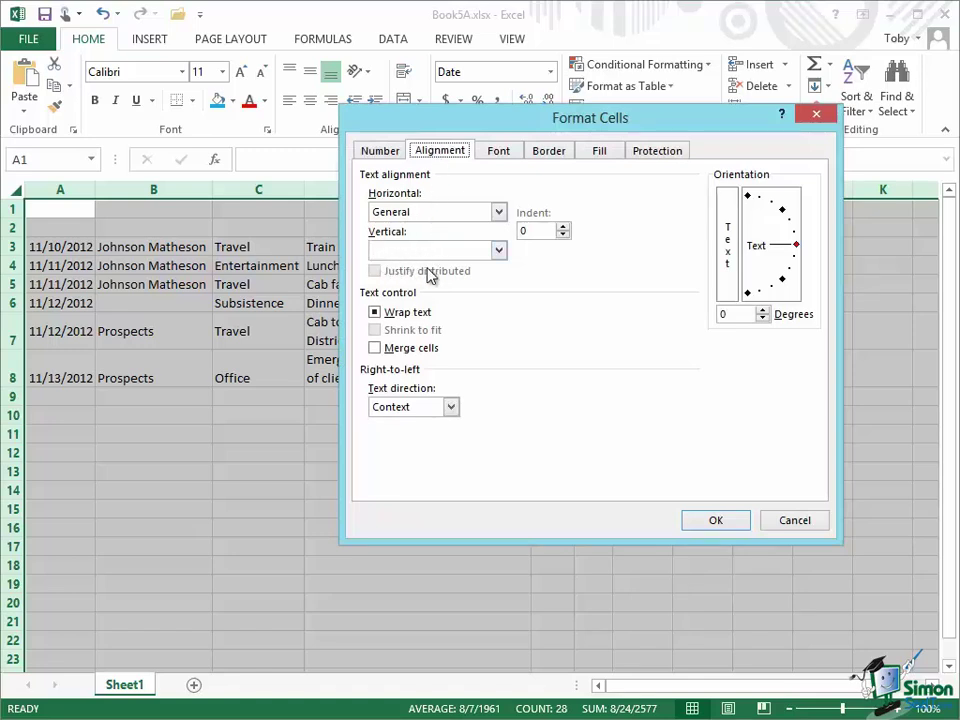
click(498, 250)
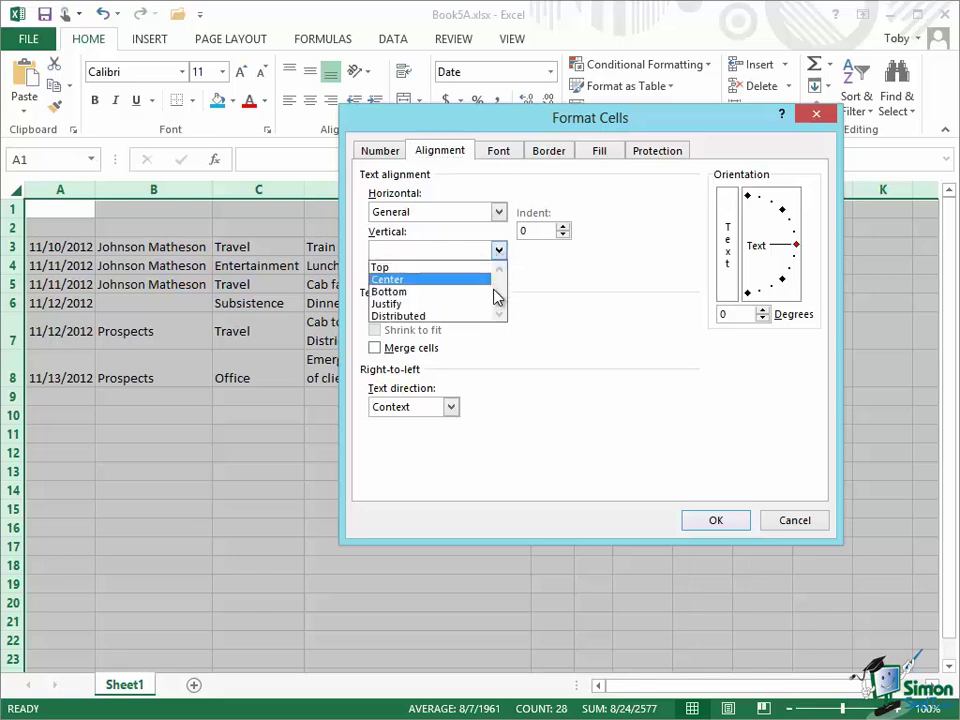
click(438, 280)
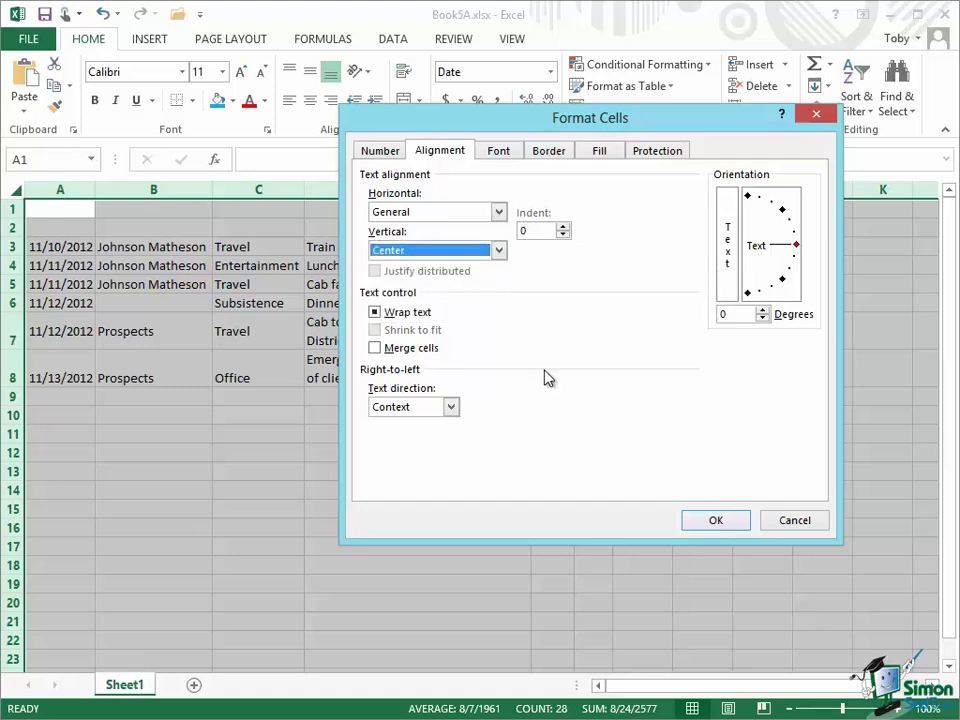
click(714, 520)
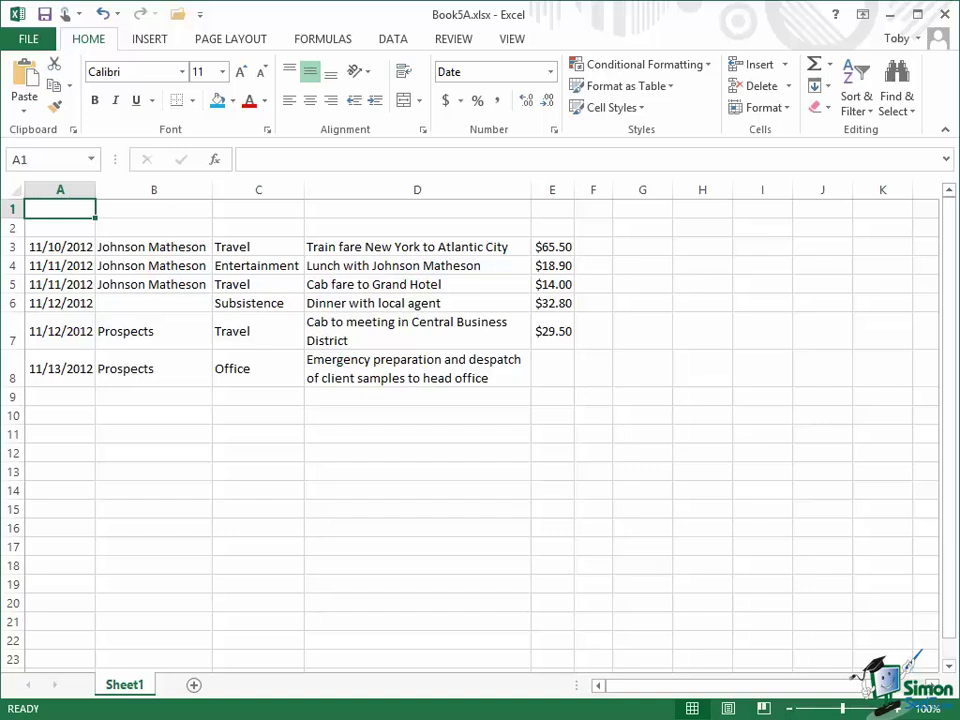
Try left, centre and right horizontal alignment on the wrapped description in D8.
click(400, 189)
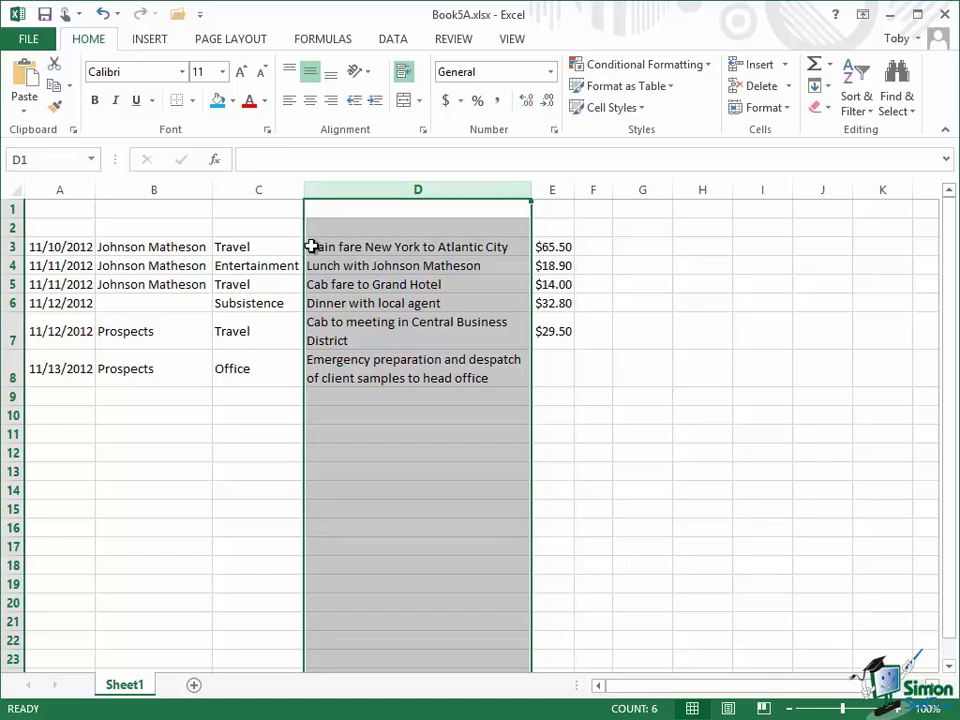
click(325, 372)
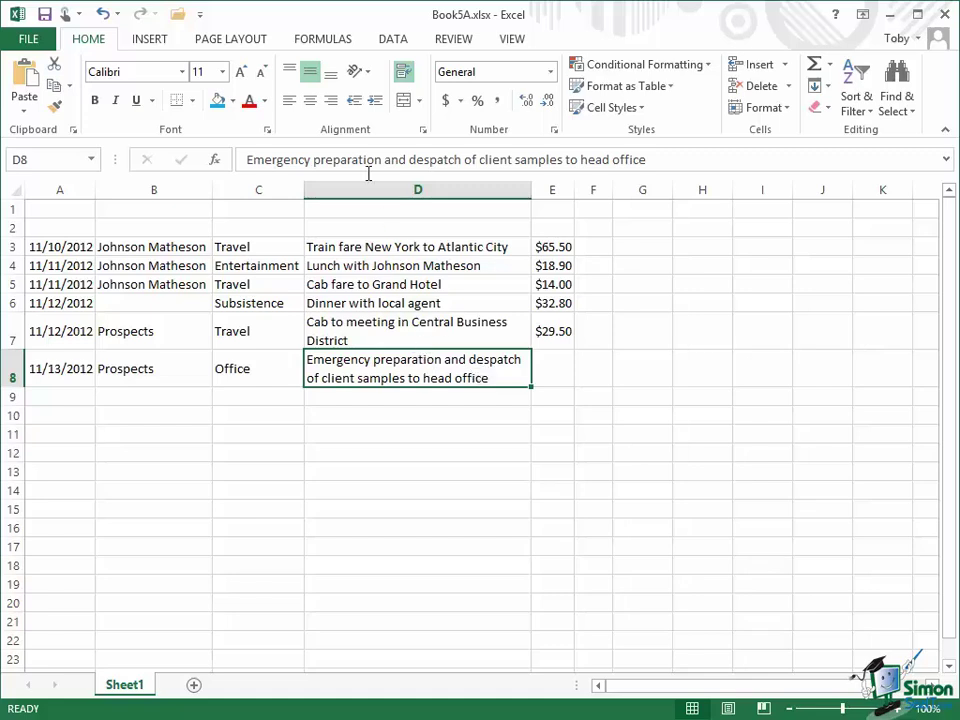
click(295, 108)
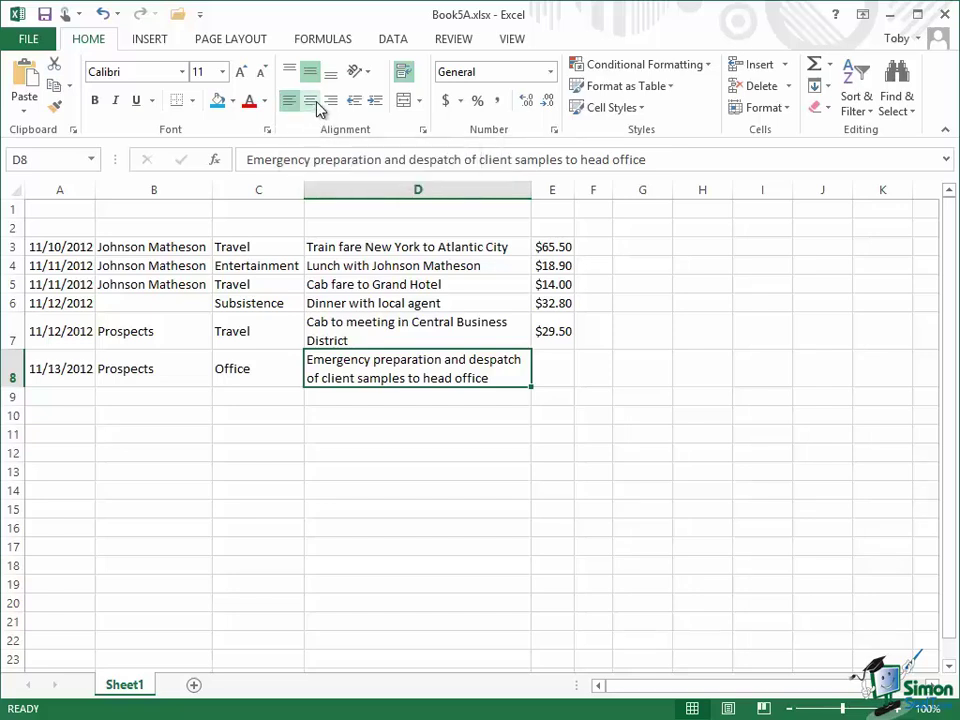
click(317, 107)
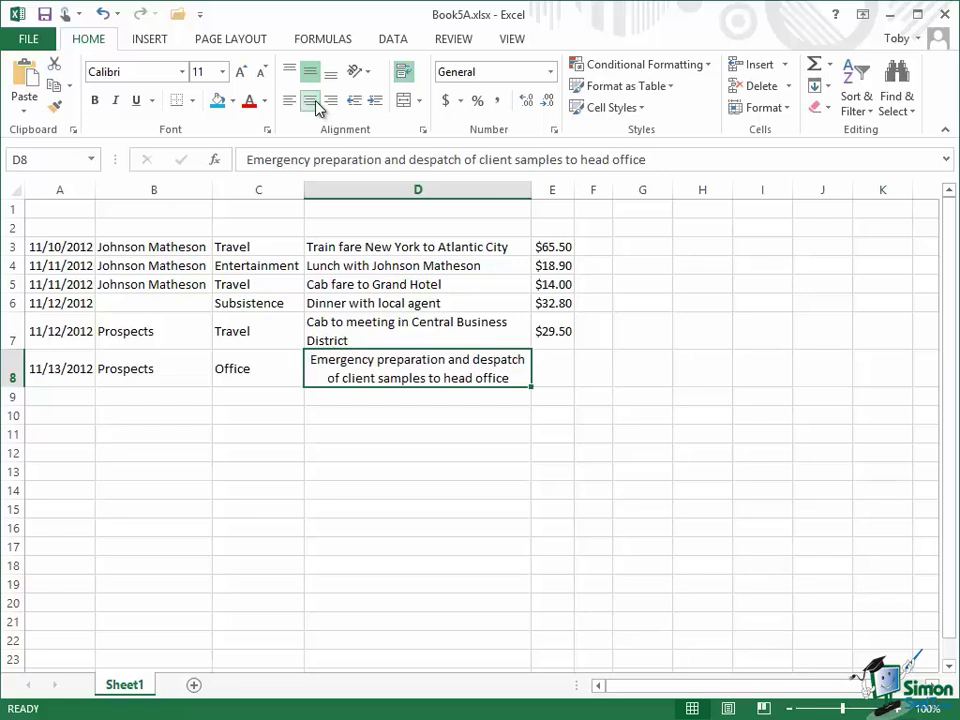
click(333, 102)
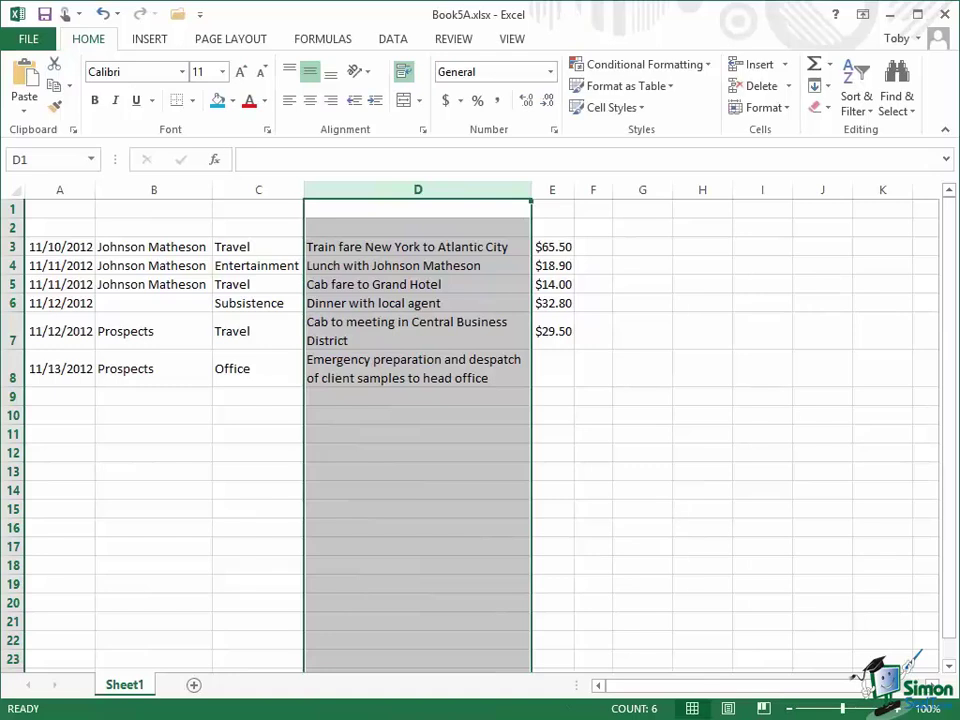
Set the $29.50 amount in E7 to Center horizontal alignment through Format Cells.
click(562, 333)
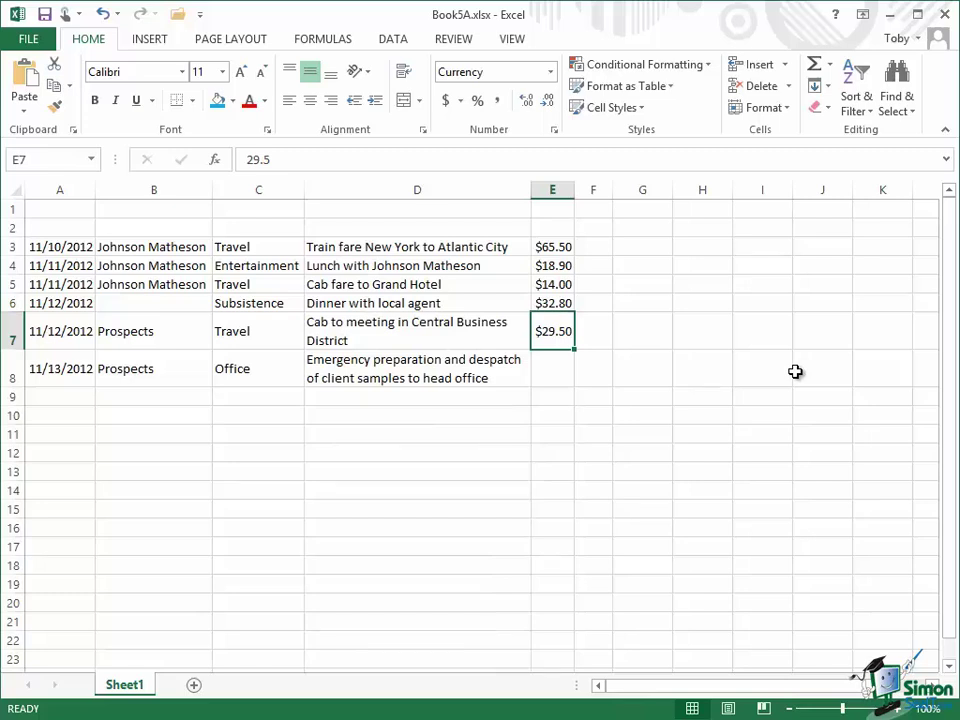
click(423, 131)
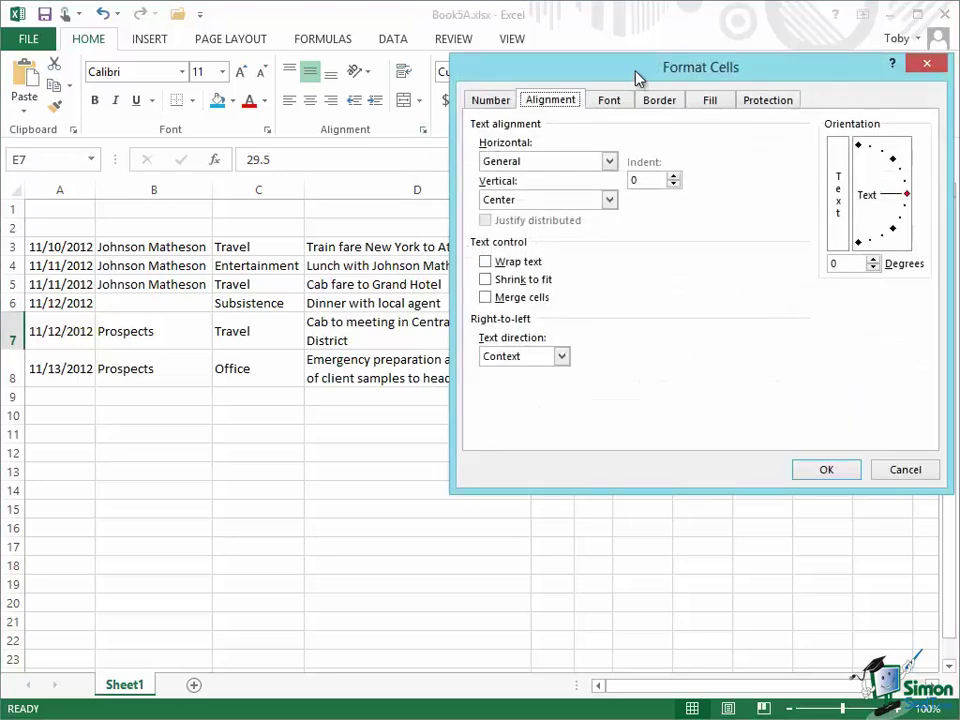
drag(638, 77, 204, 233)
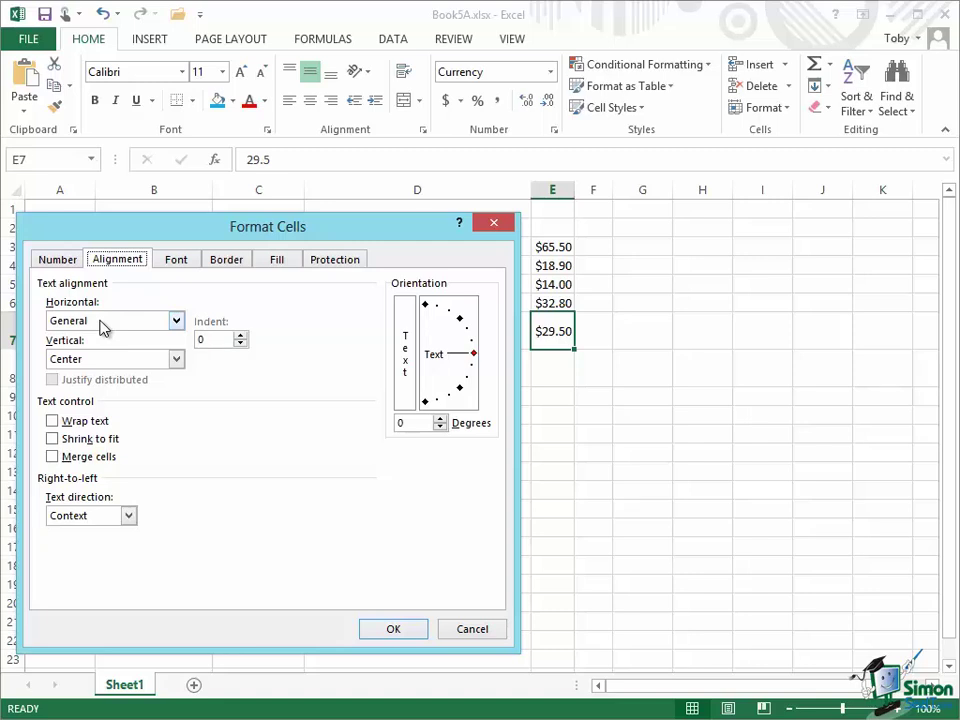
click(177, 321)
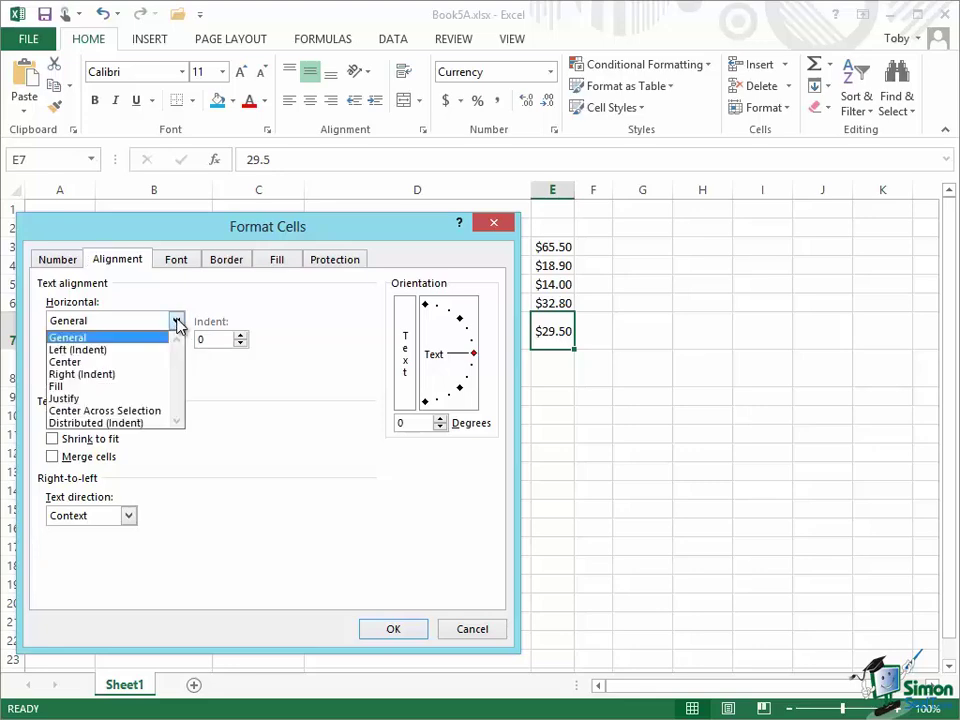
click(72, 362)
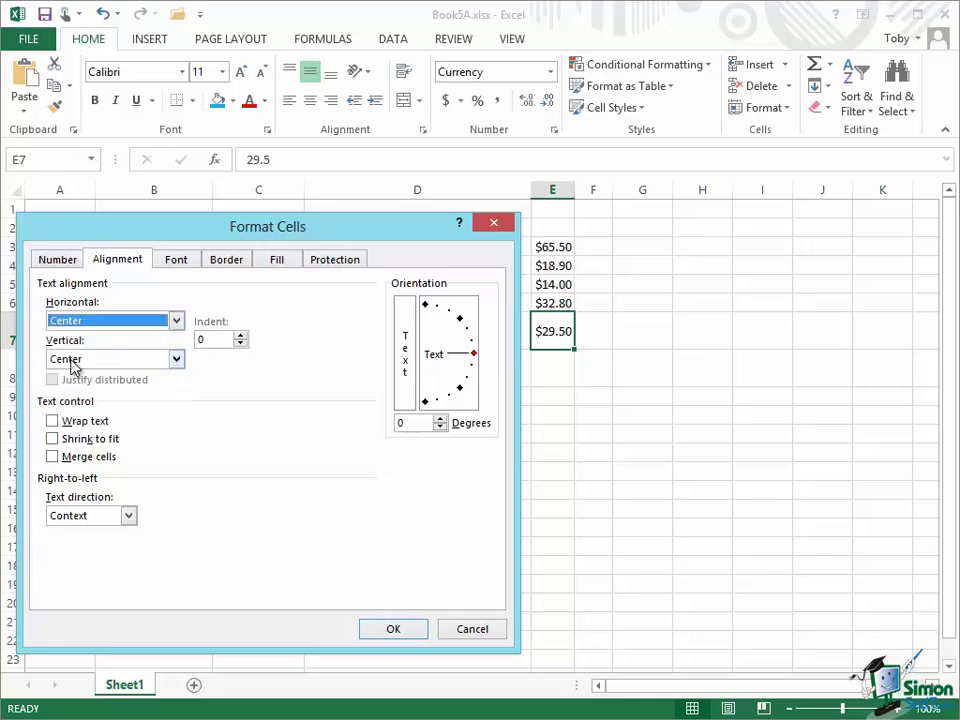
click(395, 628)
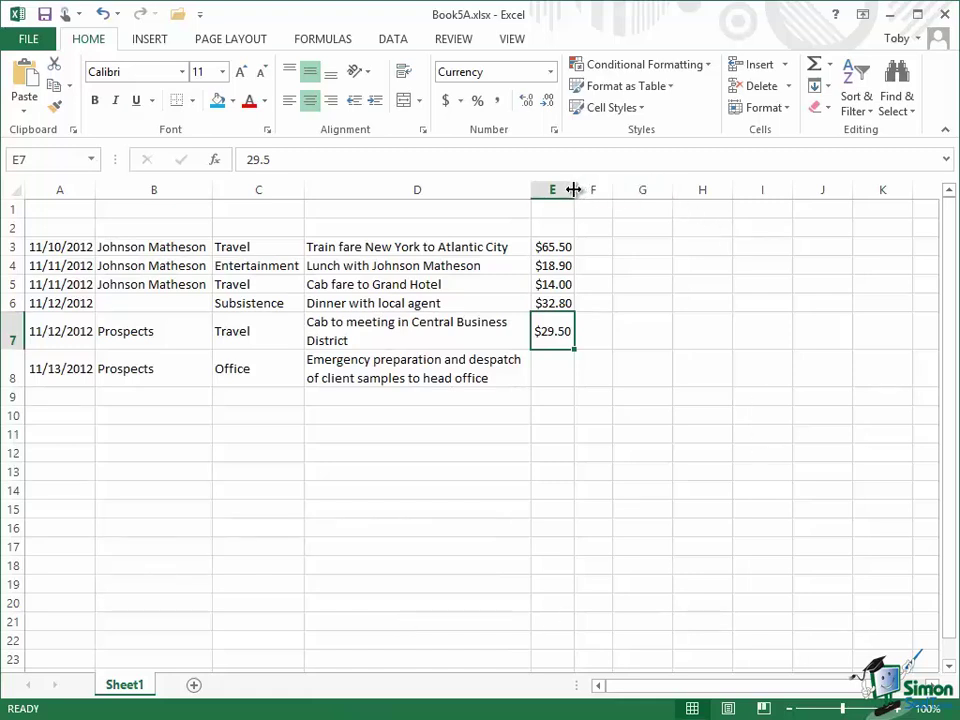
Widen column E to a width of about 32.71.
drag(574, 189, 750, 191)
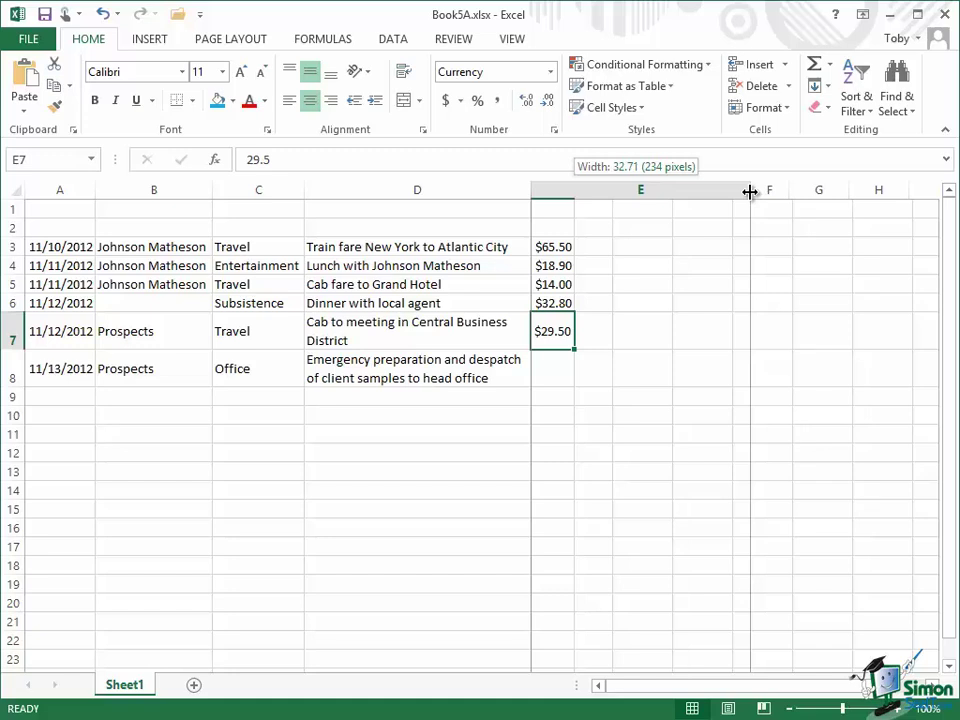
drag(750, 191, 750, 191)
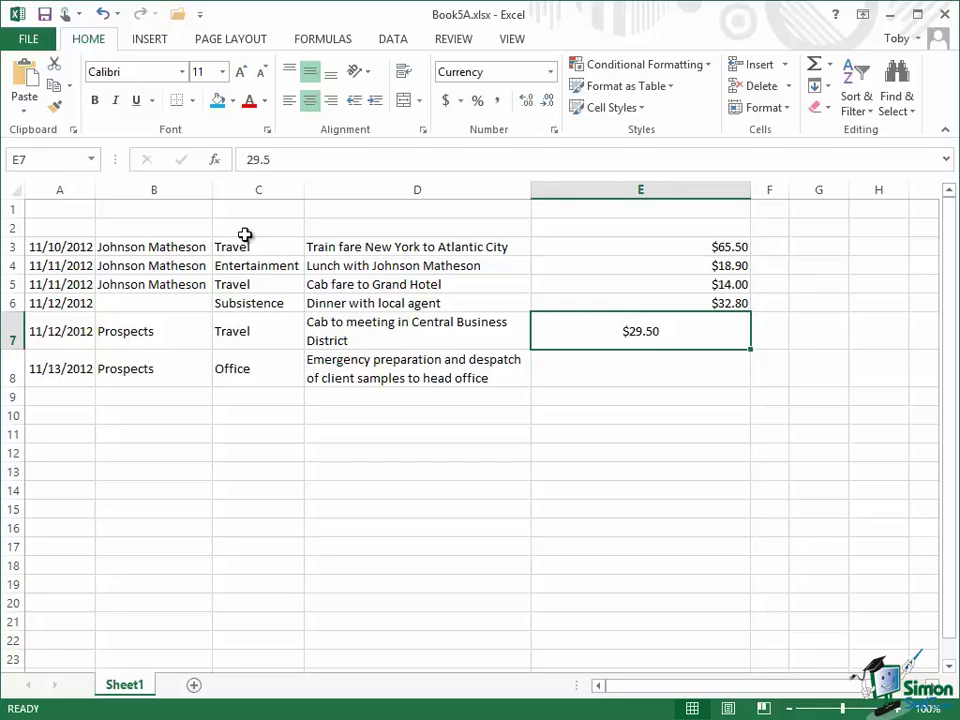
click(57, 189)
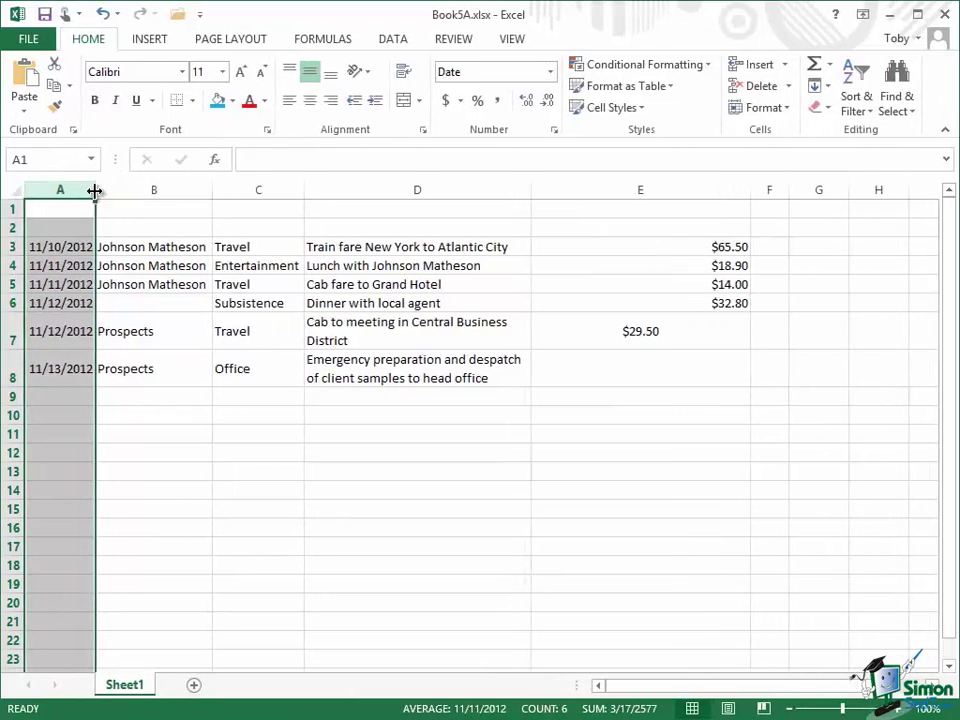
Widen column A and give its dates the long 'Wednesday, March 14, 2012' date format.
drag(94, 193, 354, 197)
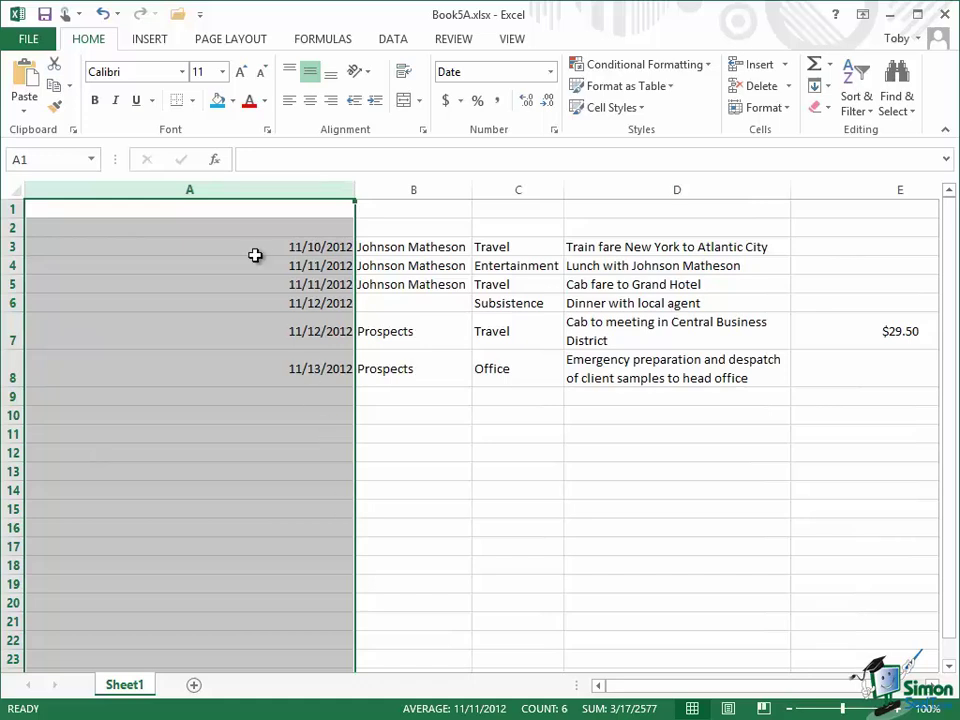
right_click(267, 191)
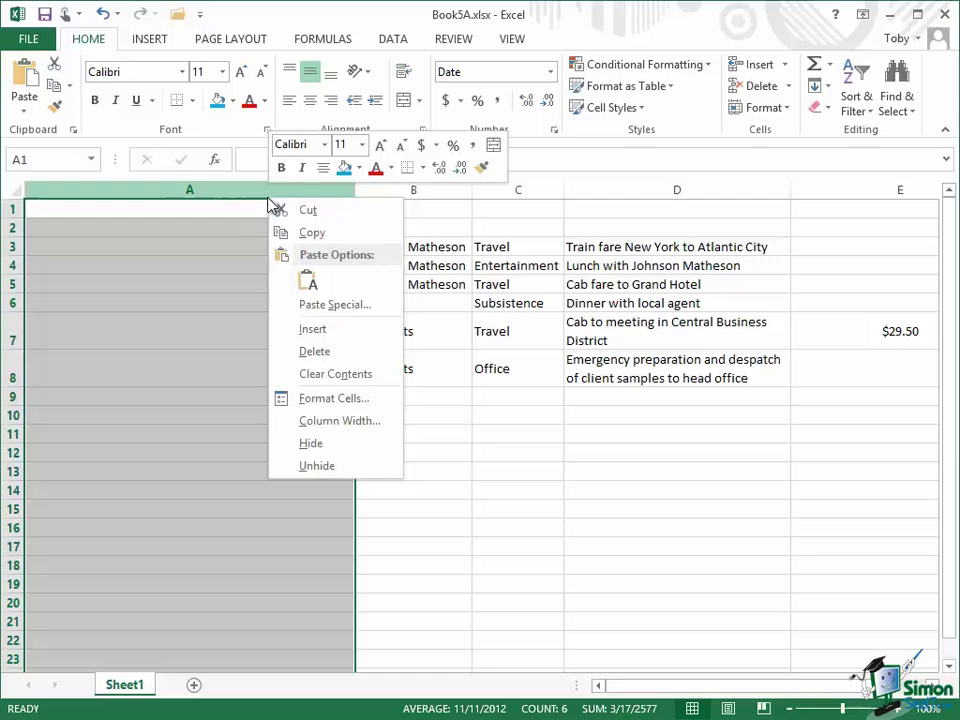
click(330, 400)
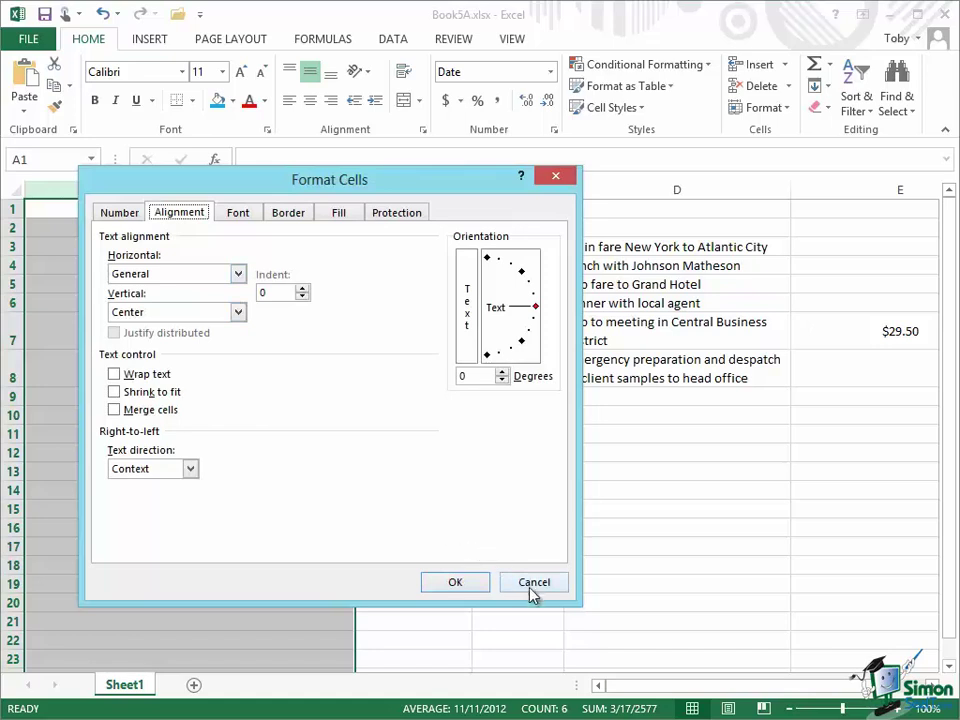
click(118, 213)
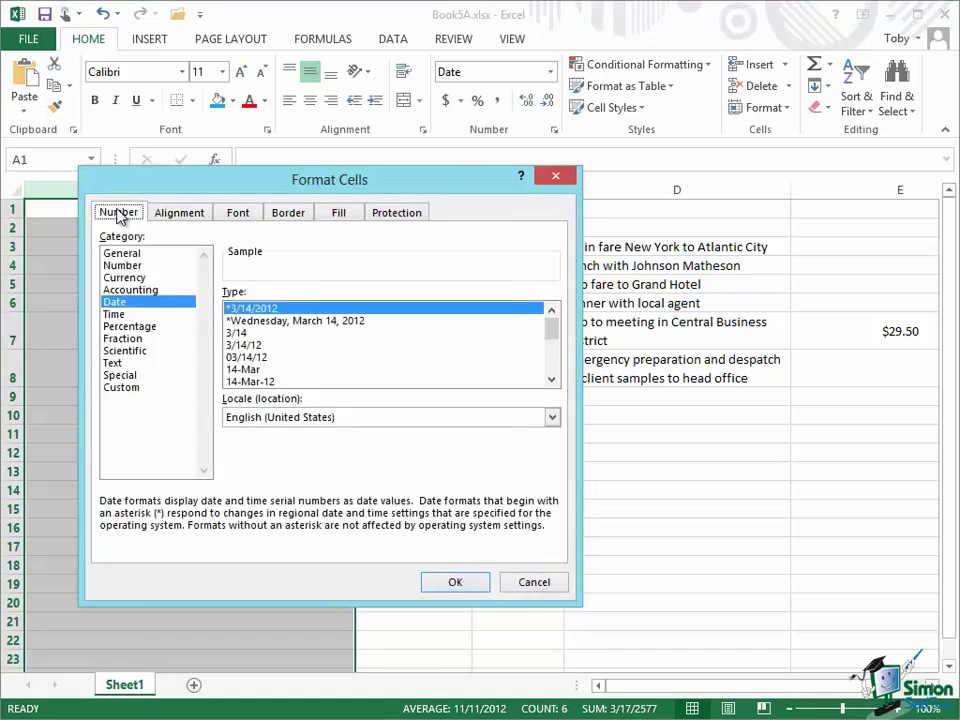
click(294, 321)
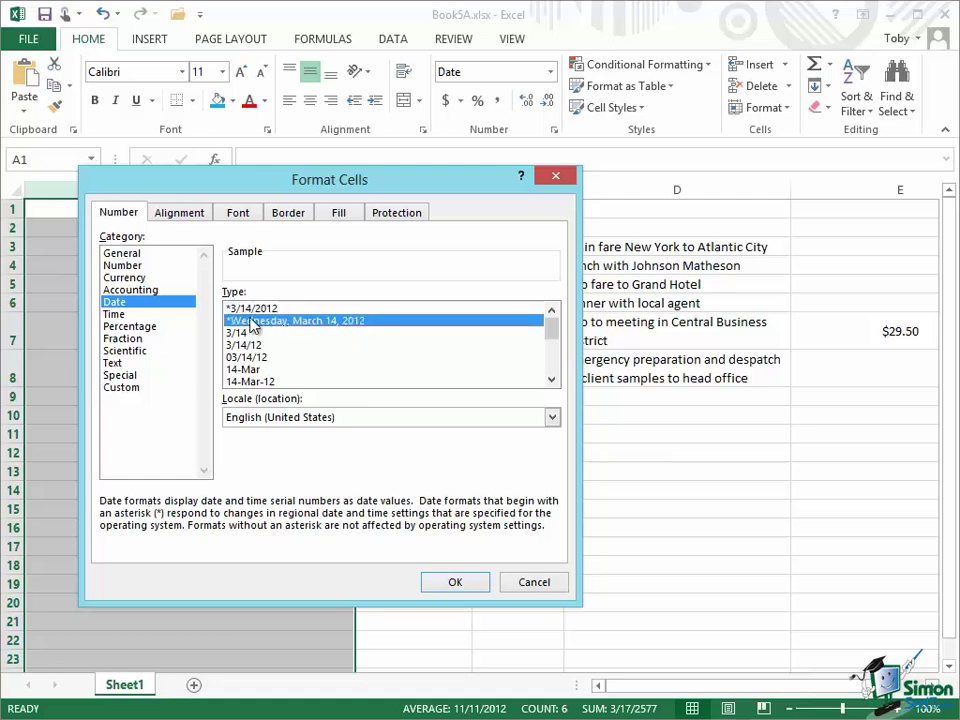
click(456, 582)
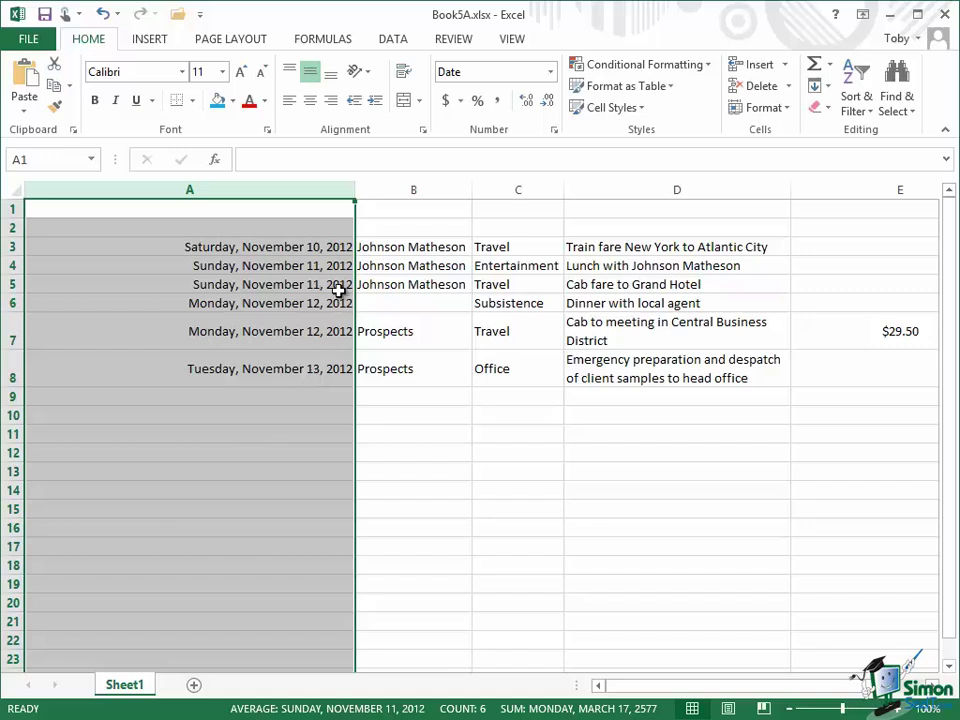
Centre the six long-format dates in column A, after briefly trying left alignment.
click(312, 104)
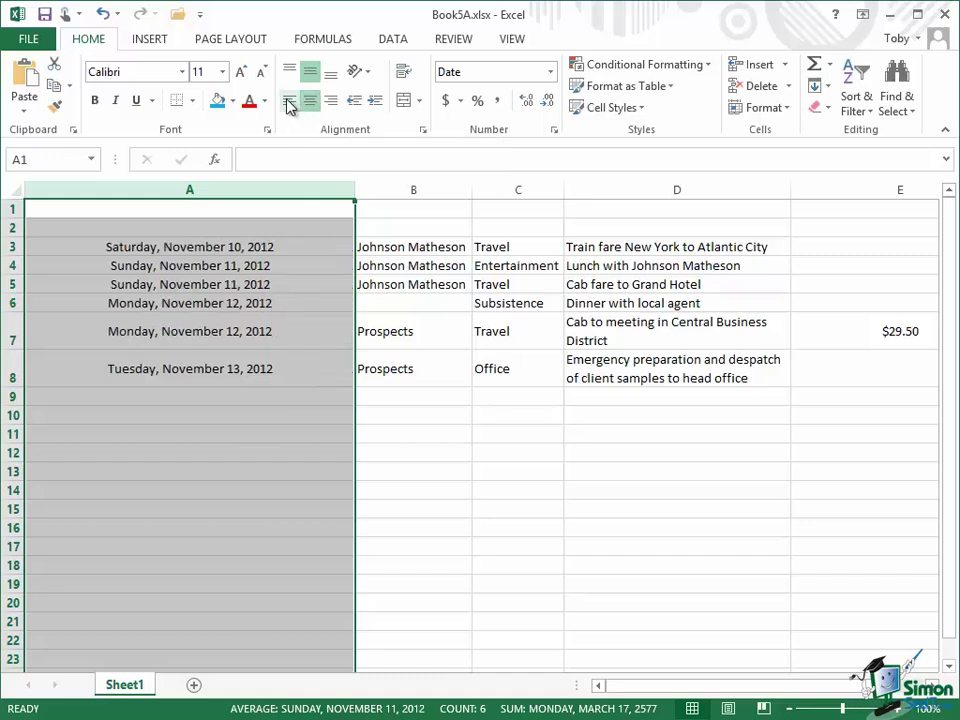
click(289, 101)
click(311, 104)
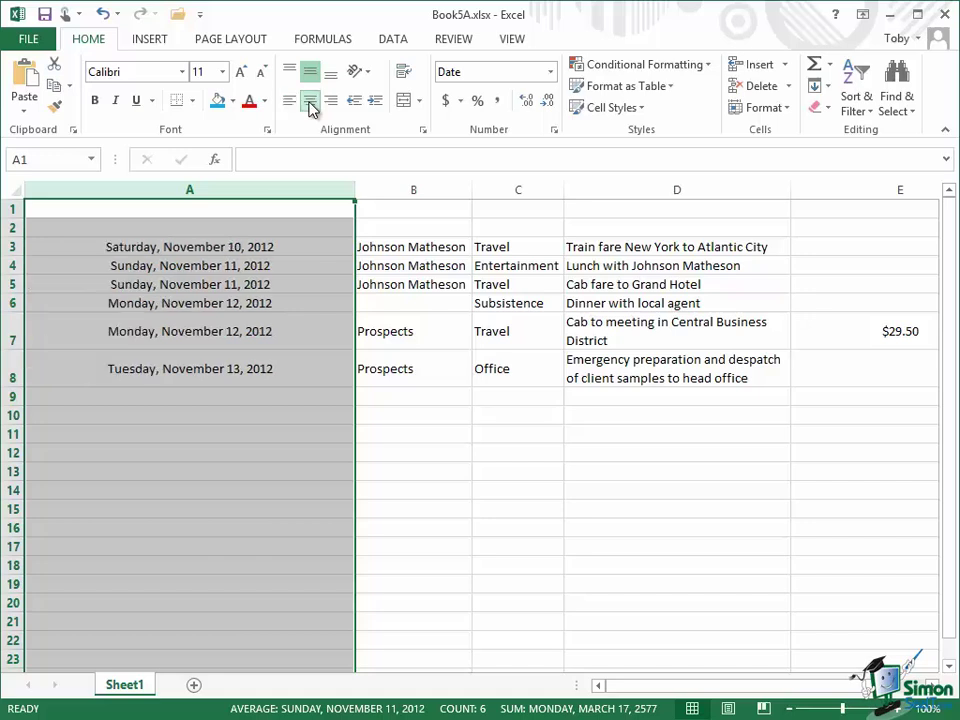